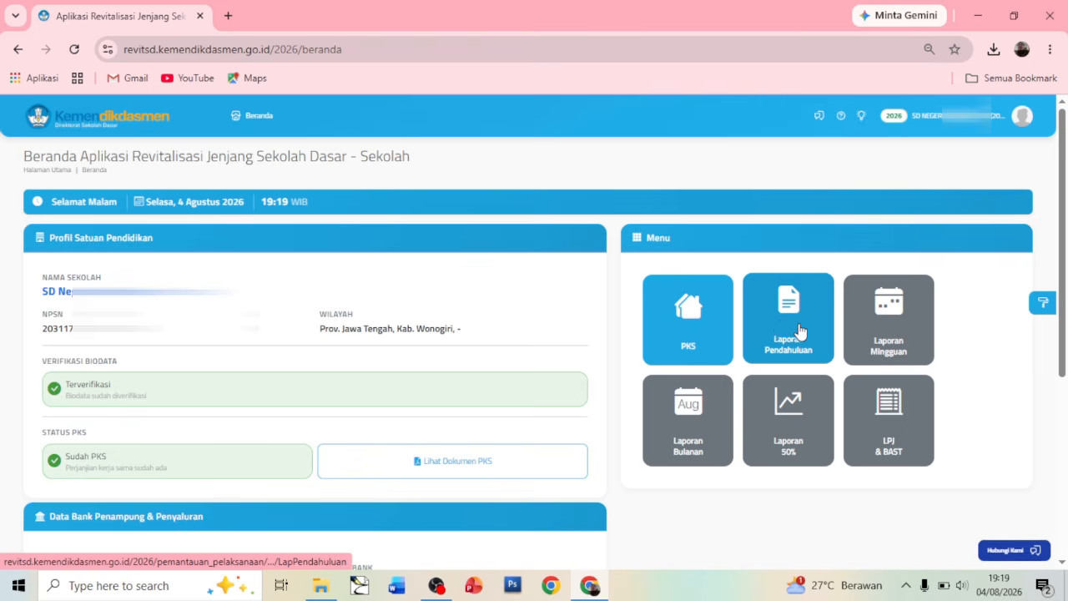
Open the Laporan Pendahuluan report and go to its weekly Rencana Pelaksanaan table.
click(798, 332)
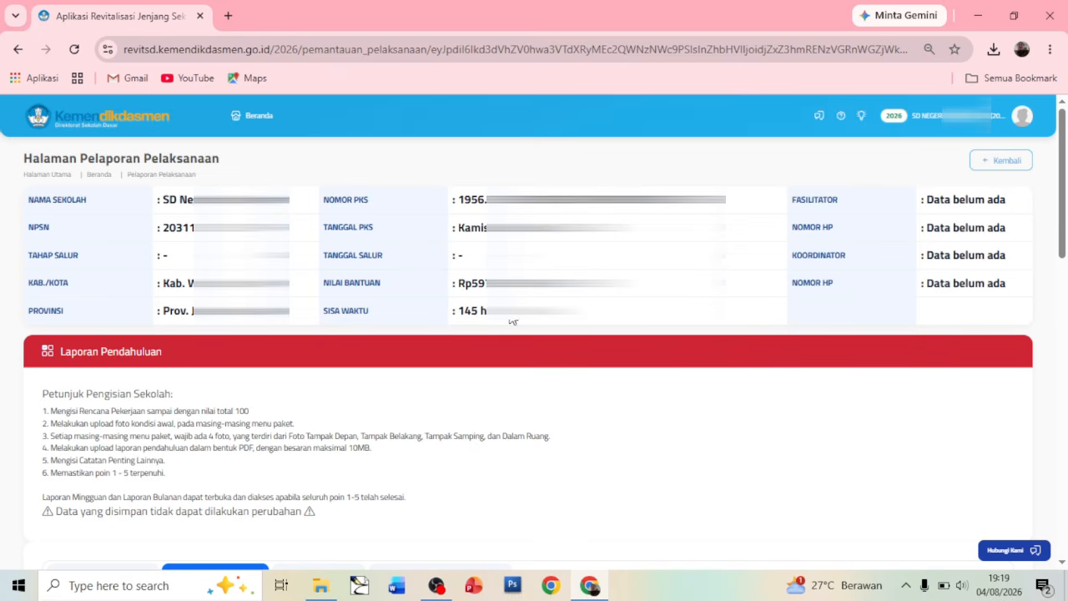
drag(508, 321, 462, 316)
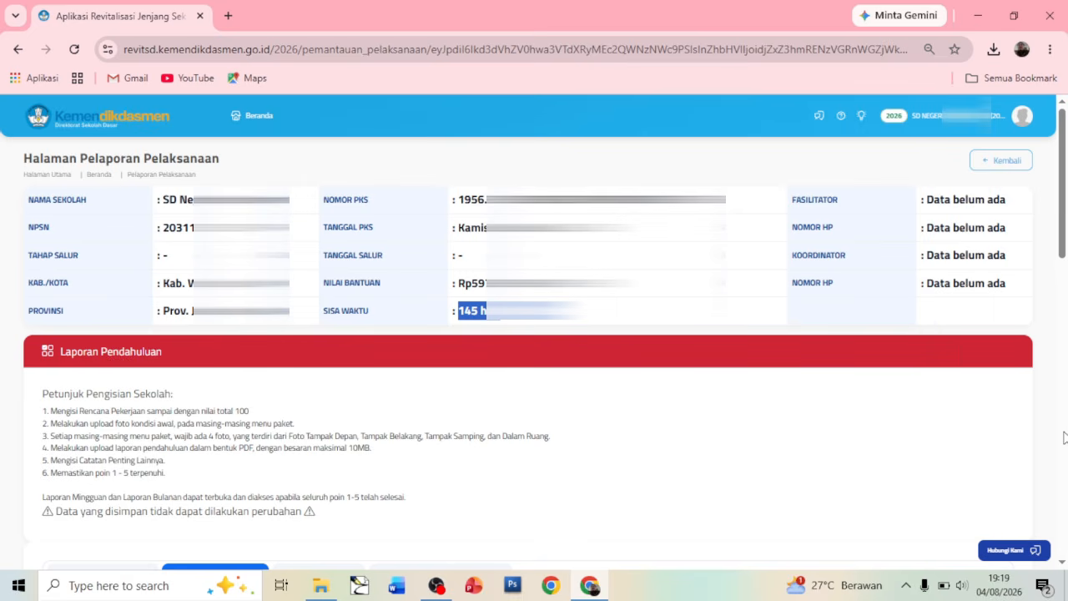
scroll(1065, 437, down, 5)
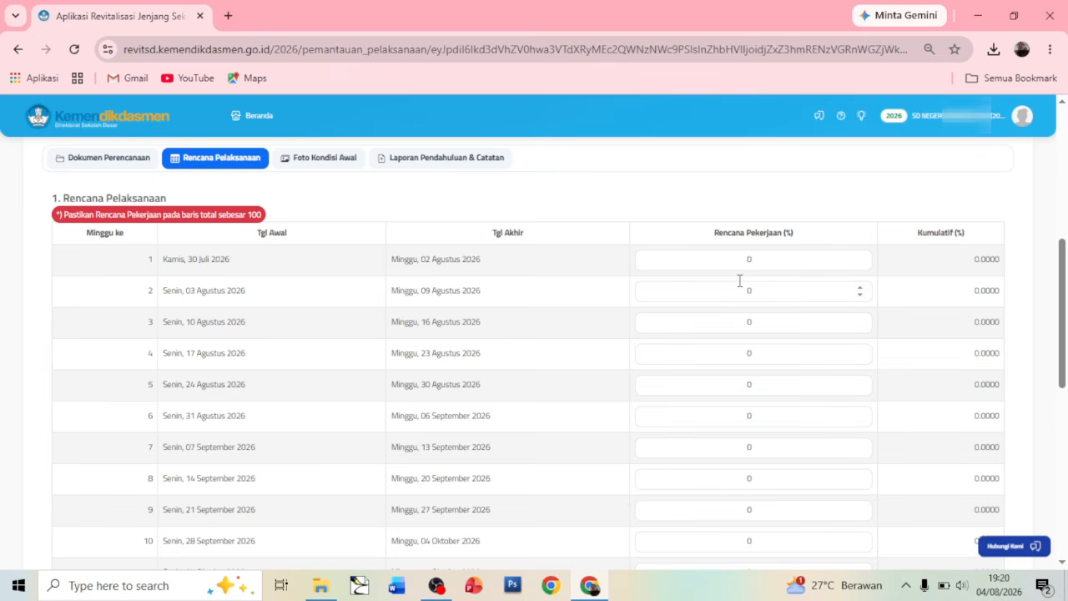
Switch to File Explorer, open the Time Schedule PDF in Adobe Reader, and view its Rencana Mingguan row full-screen.
click(332, 589)
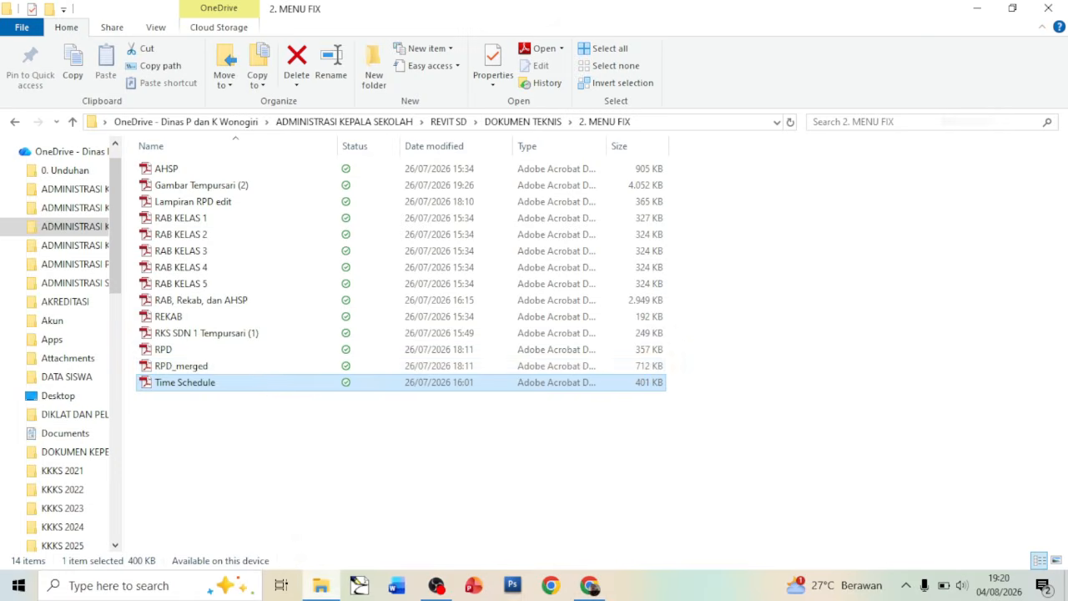
double_click(198, 387)
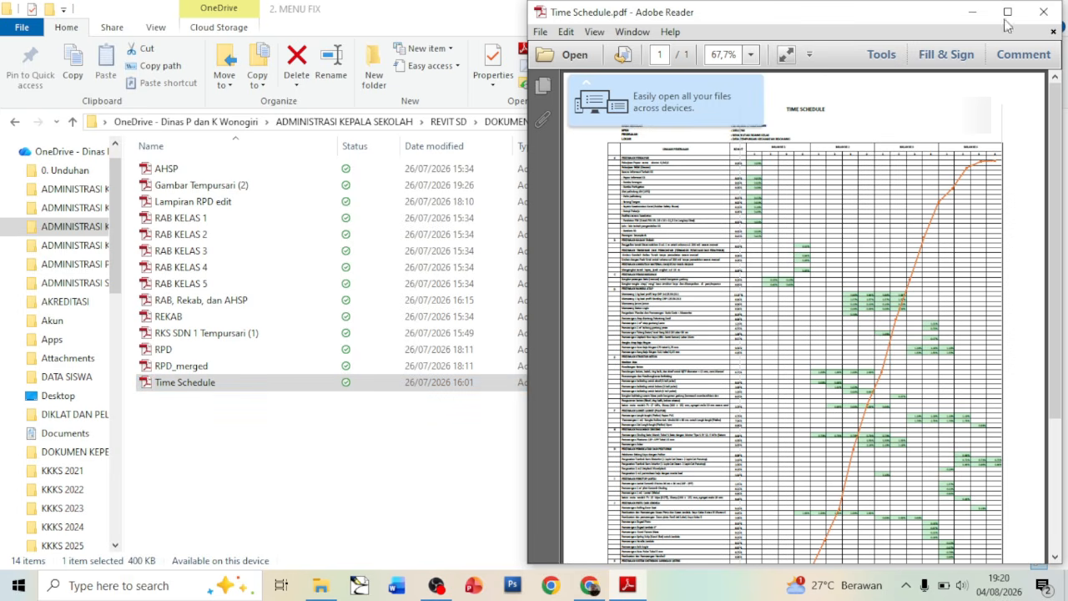
click(1008, 12)
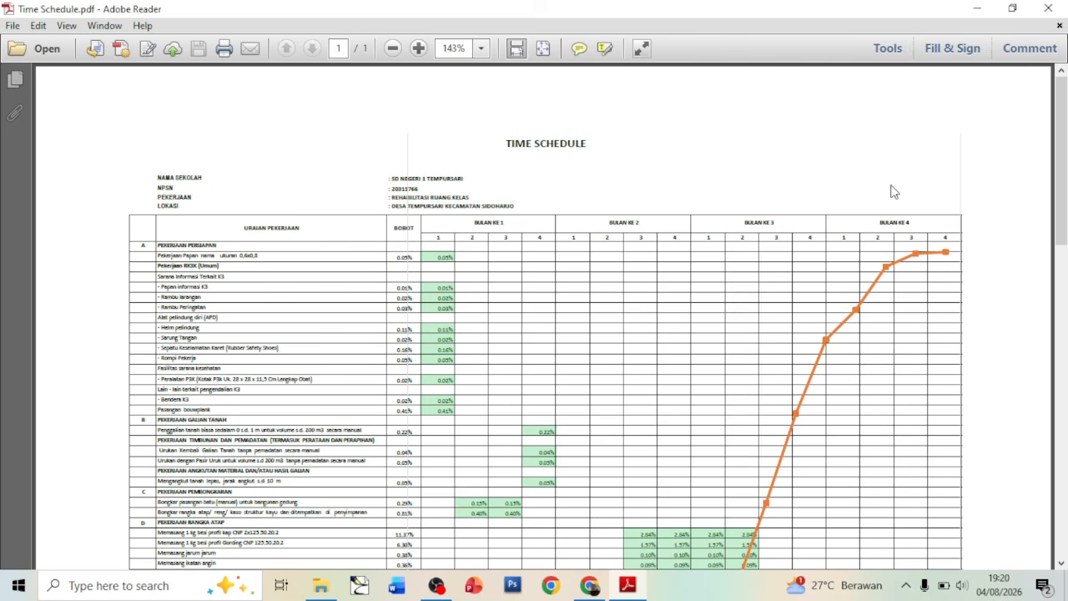
drag(1063, 137, 1055, 442)
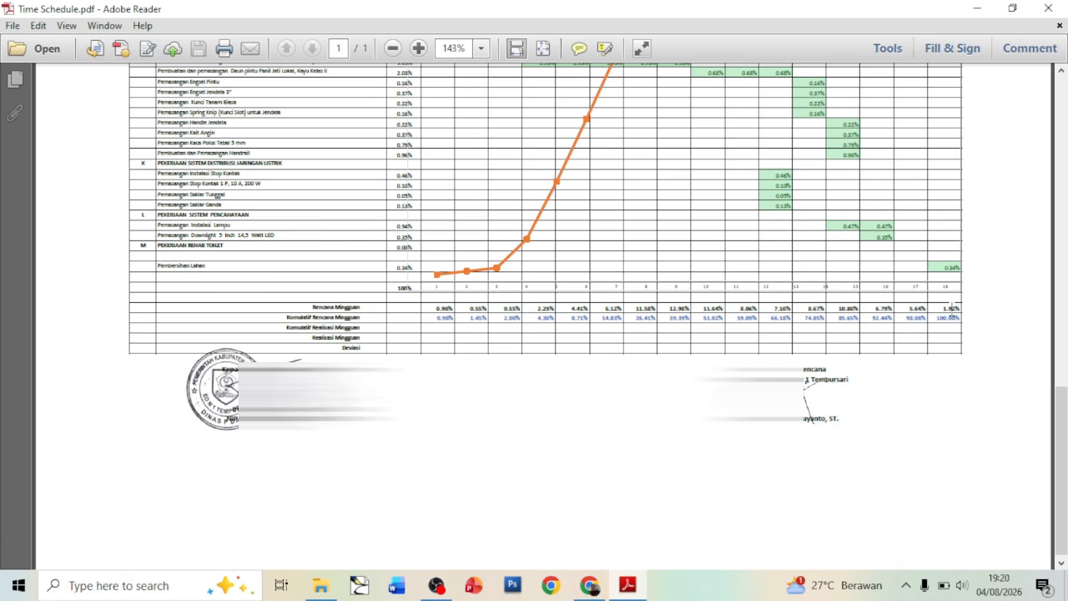
Arrange the Time Schedule PDF and the browser's Rencana Pelaksanaan table side by side.
key(super+Right)
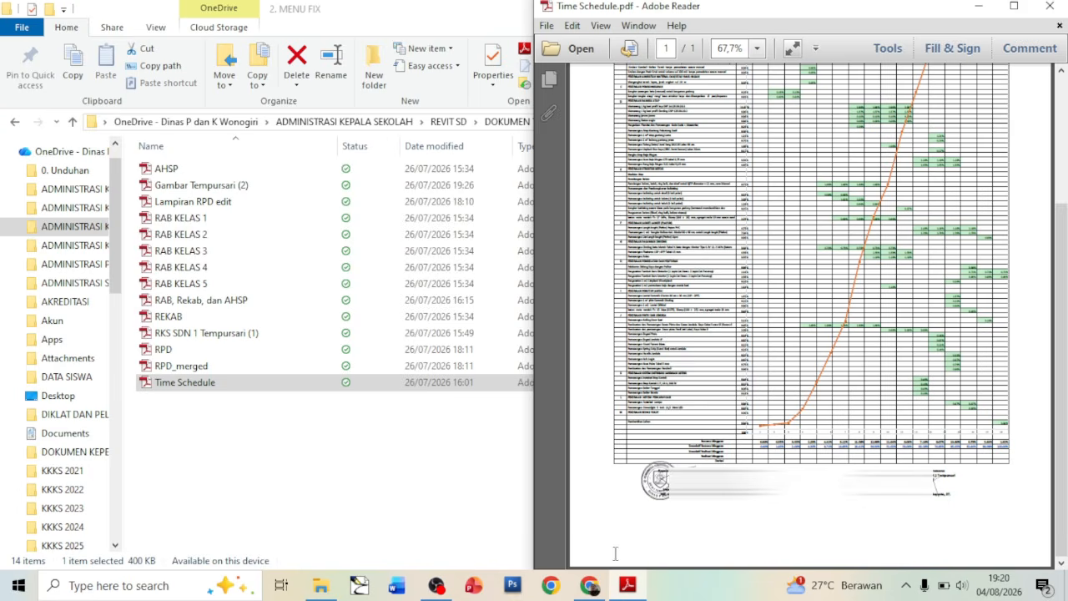
click(591, 586)
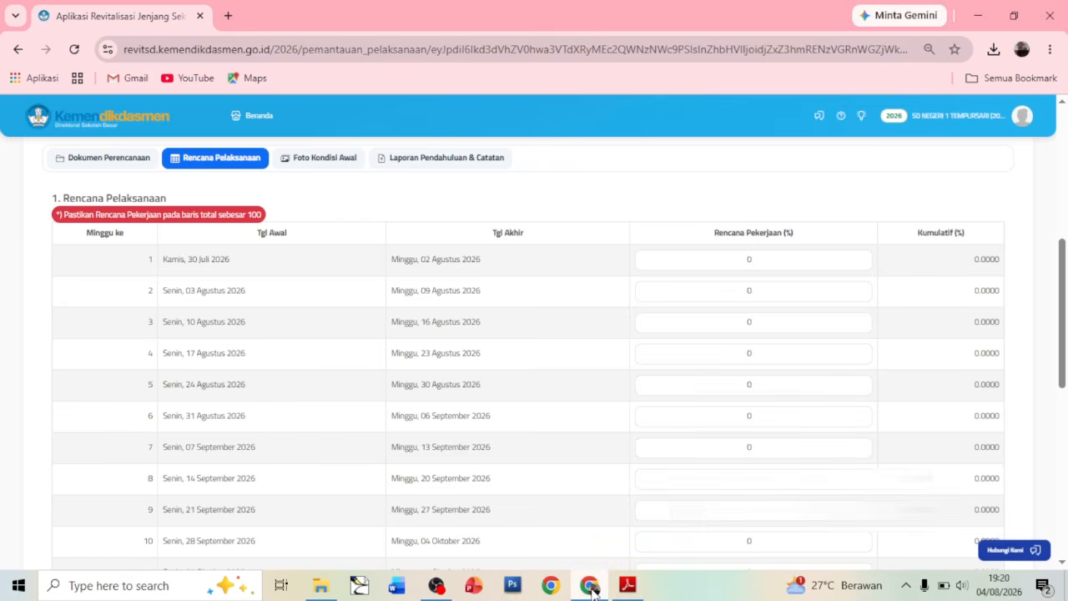
key(super+Left)
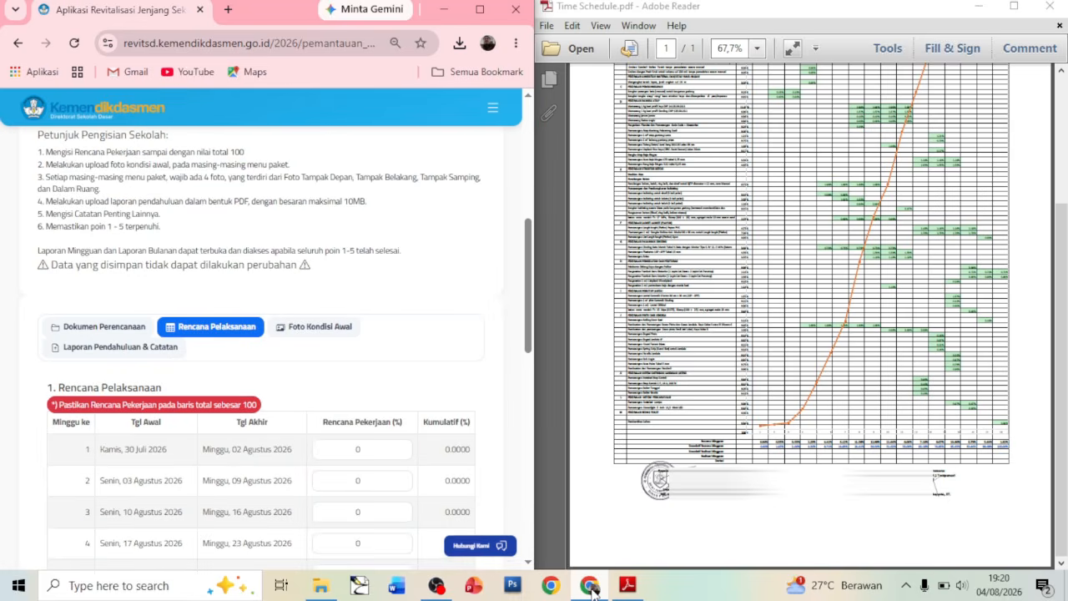
drag(534, 311, 540, 384)
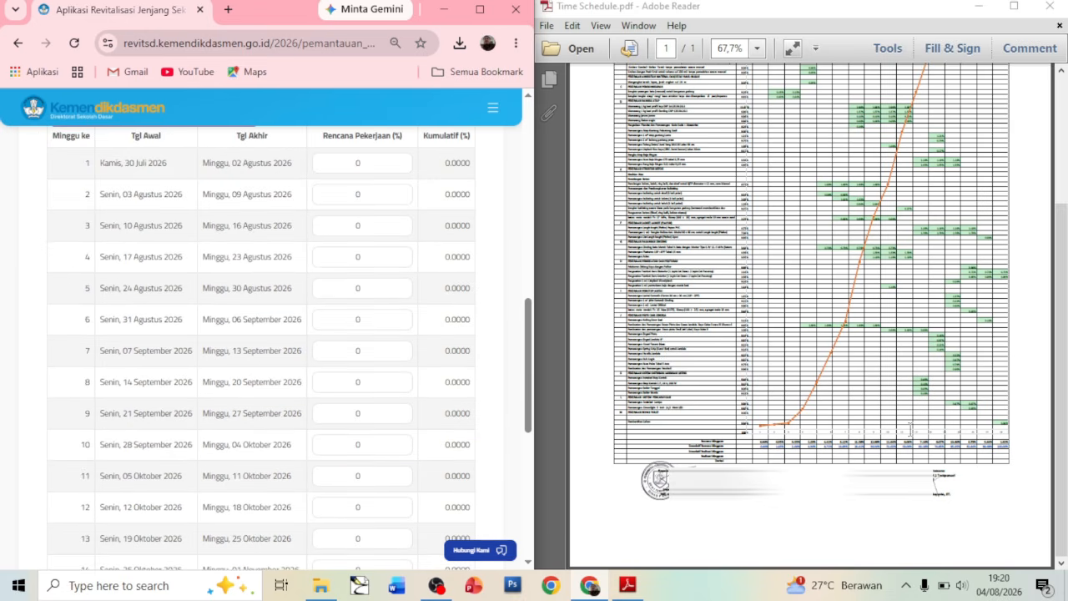
Zoom the Time Schedule PDF to 200% and bring the first weeks of the Rencana Mingguan row into view.
click(769, 58)
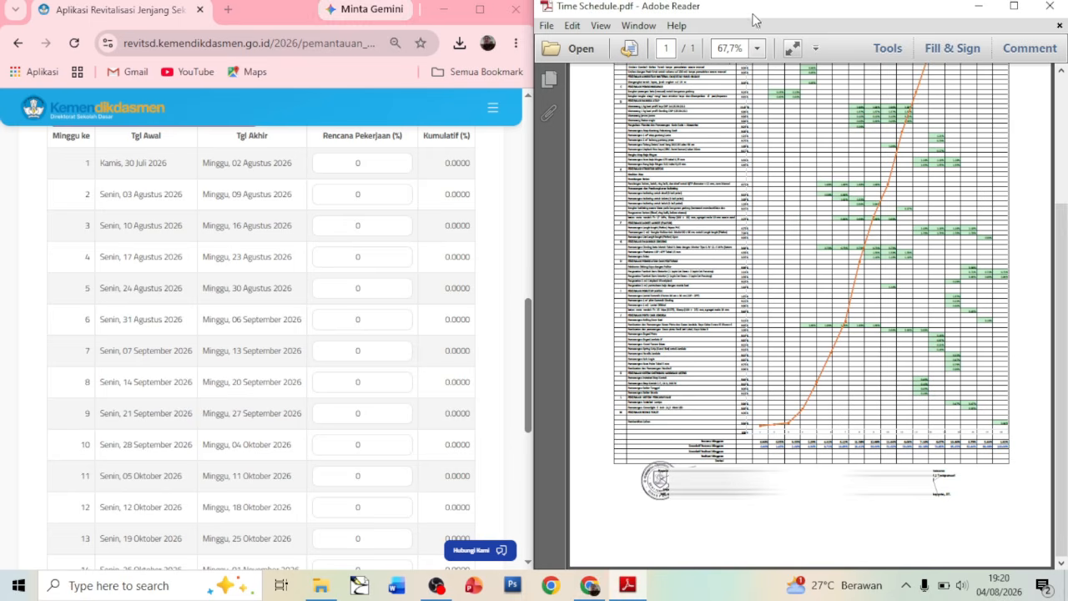
click(756, 58)
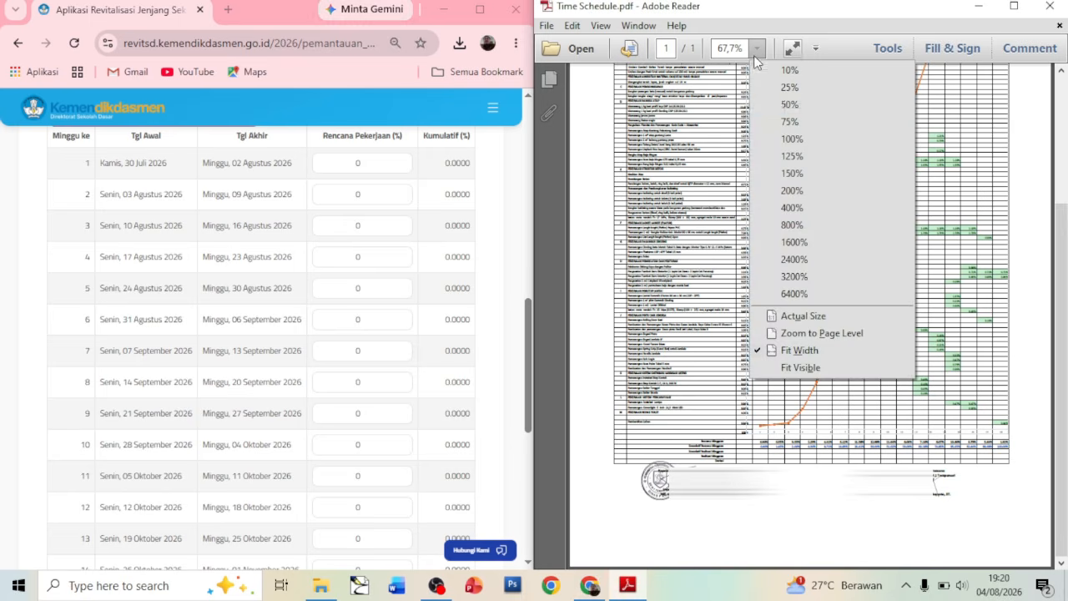
click(786, 191)
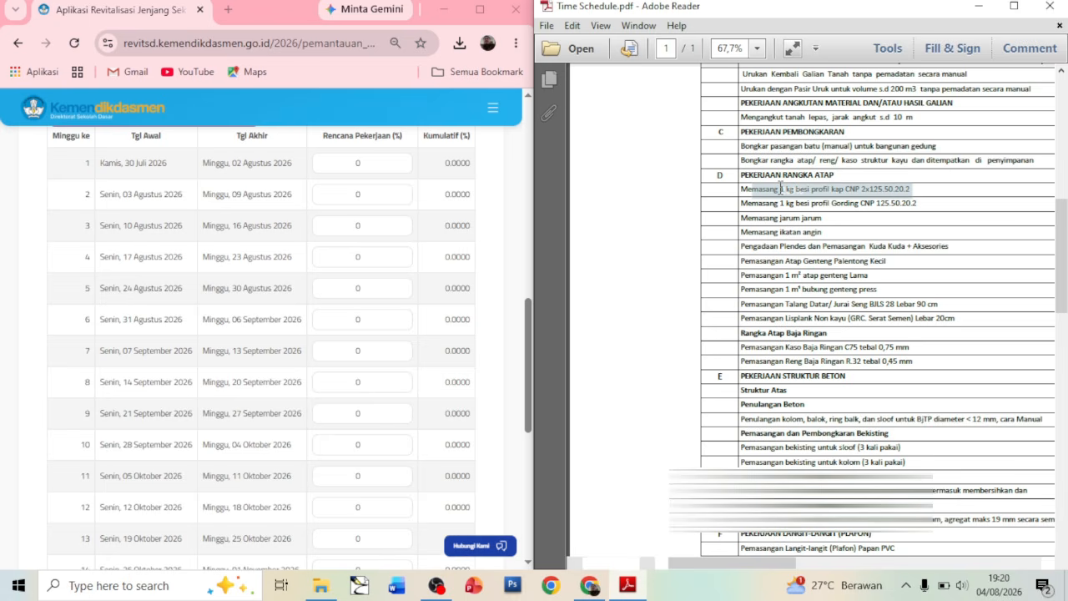
drag(780, 564, 879, 576)
drag(1060, 291, 1059, 498)
drag(752, 282, 780, 289)
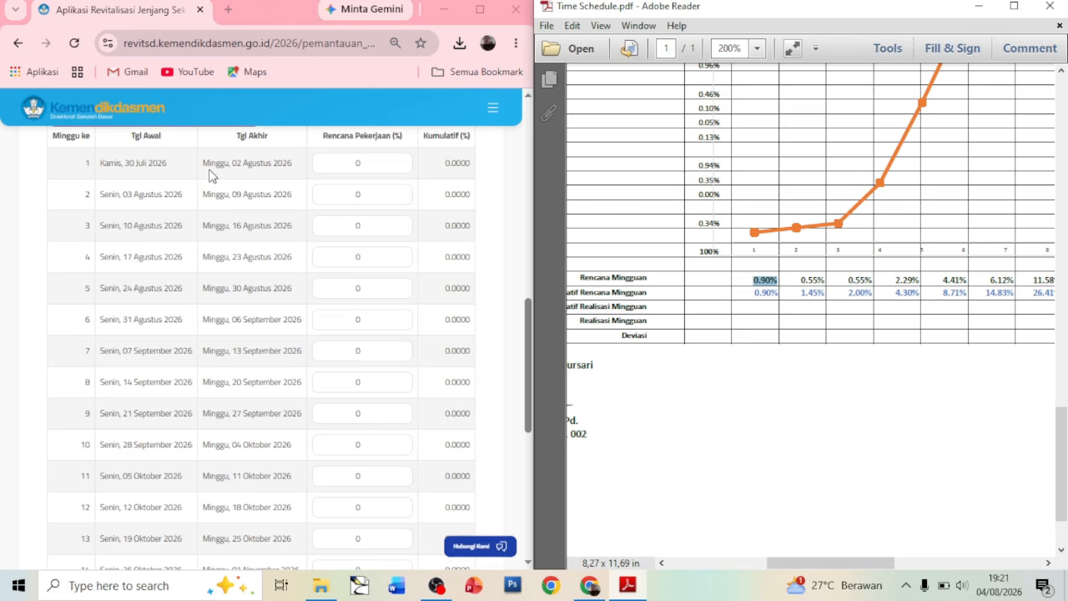
Enter the Rencana Pekerjaan percentages 0,90 for week 3, 0,55 for week 4 and 0,55 for week 5.
click(378, 225)
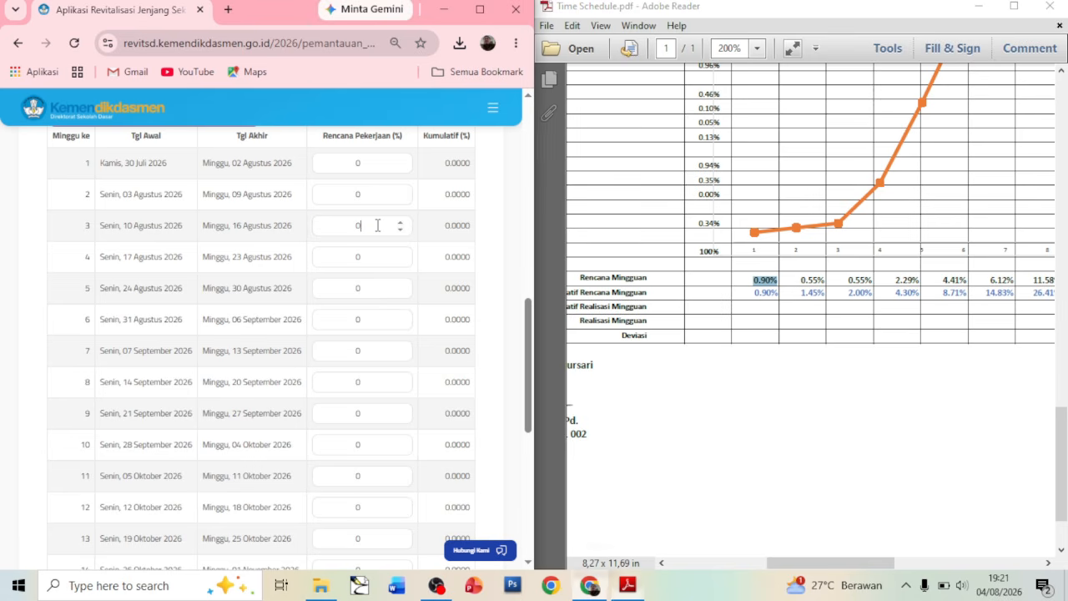
text(,90)
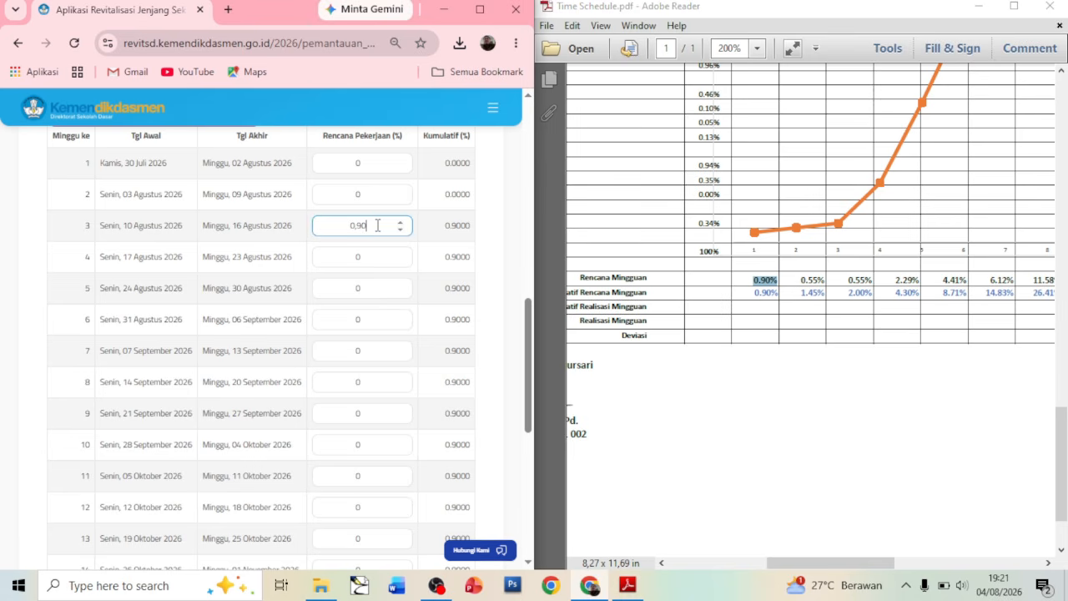
click(375, 258)
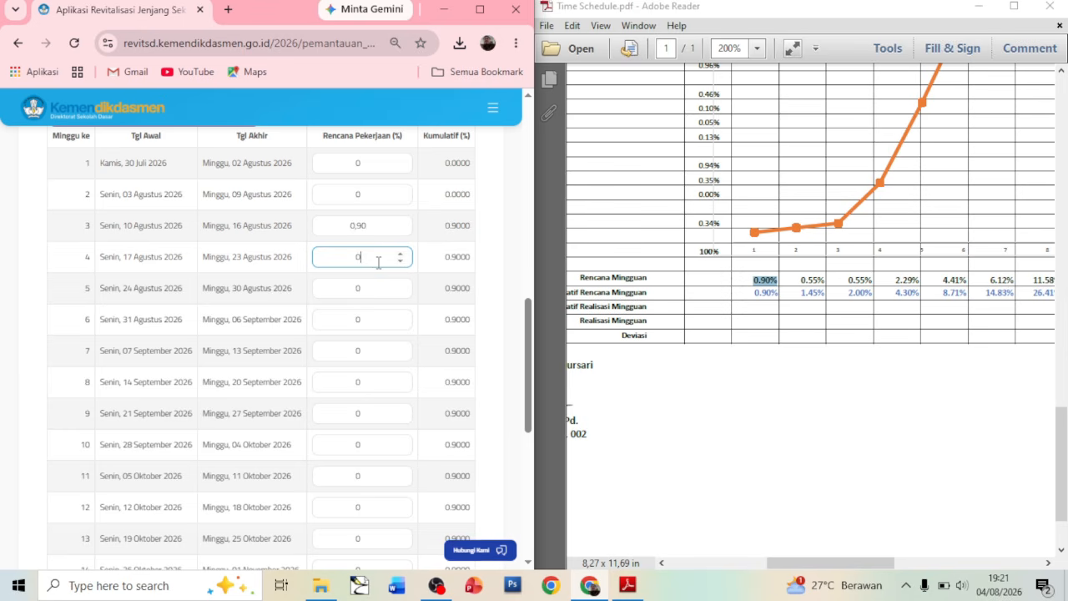
text(55)
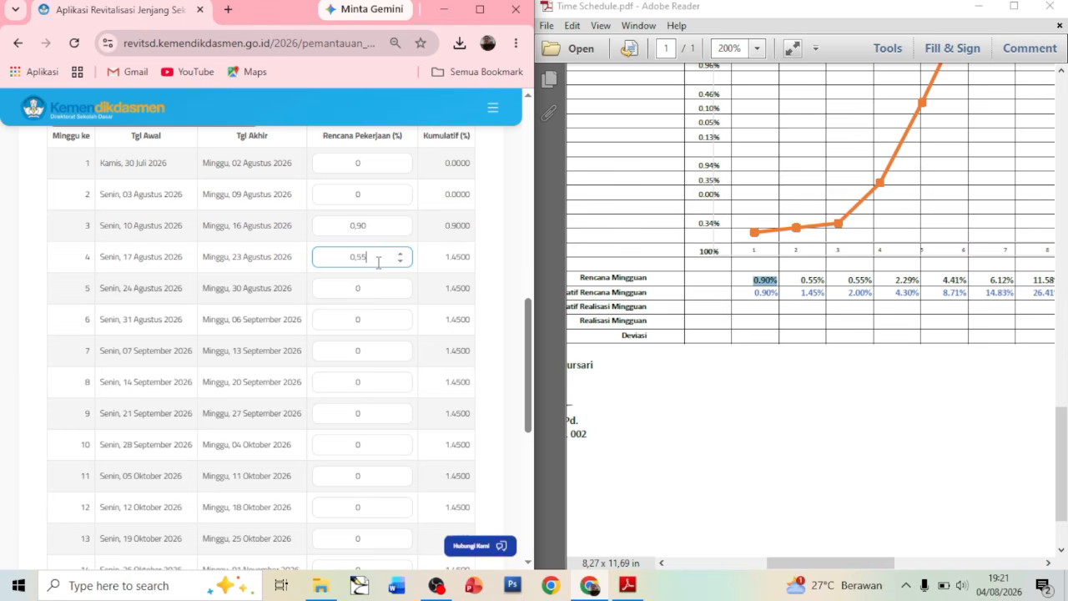
click(375, 294)
text(,55)
Set the Rencana Pekerjaan percentage to 2,29 for week 6 and 4,41 for week 7.
click(373, 319)
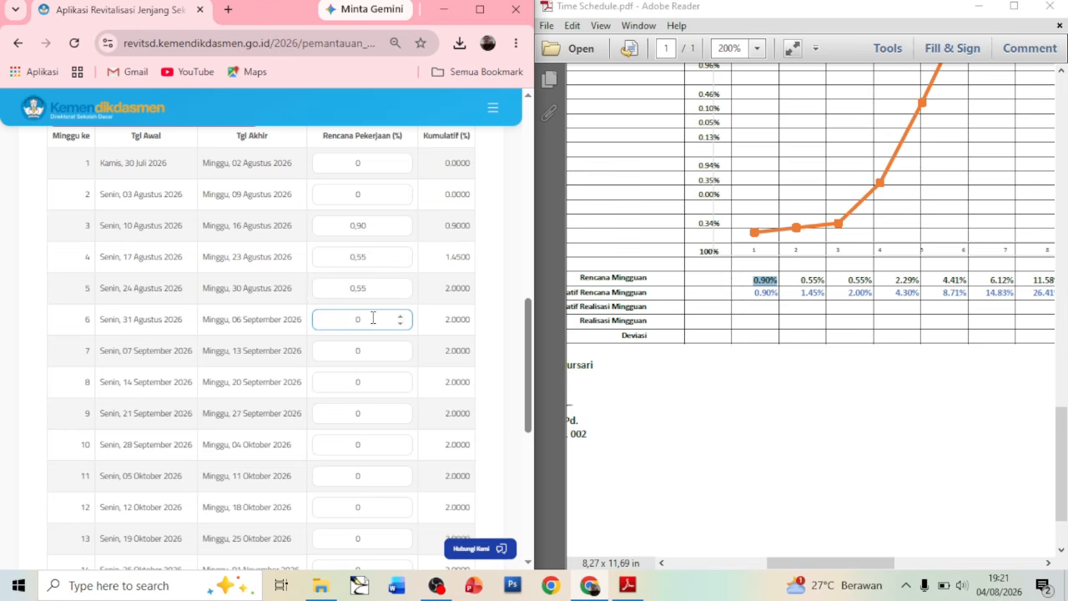
key(BackSpace)
text(2,29)
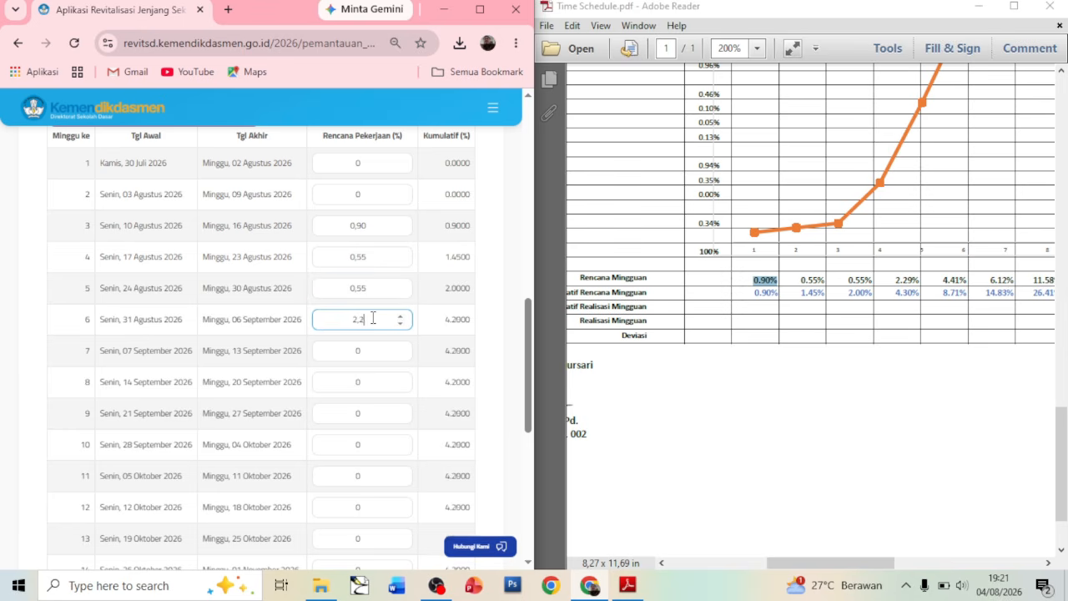
click(370, 354)
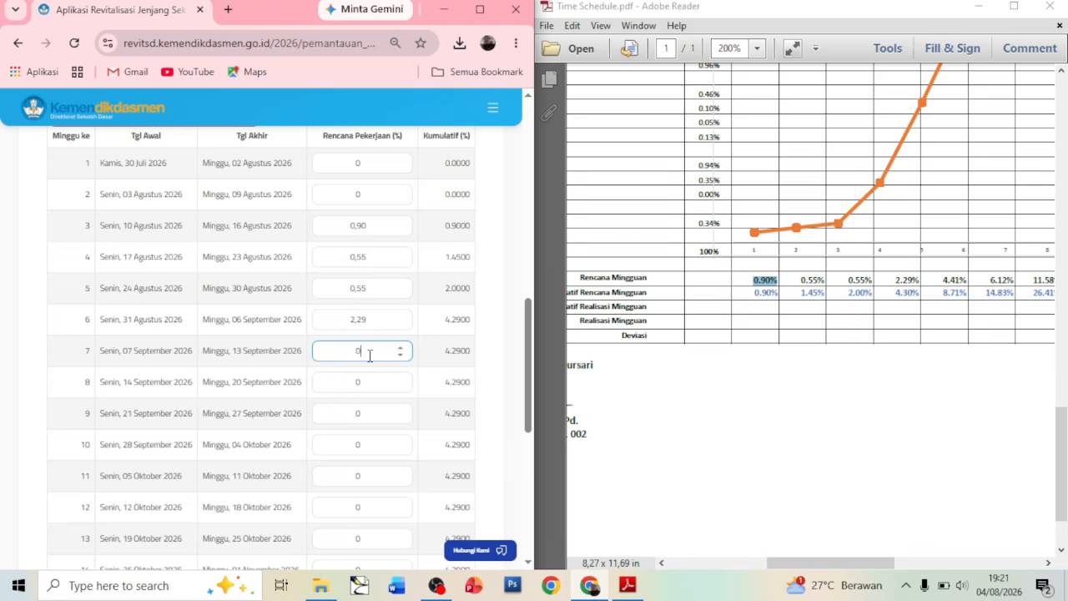
key(BackSpace)
text(4,41)
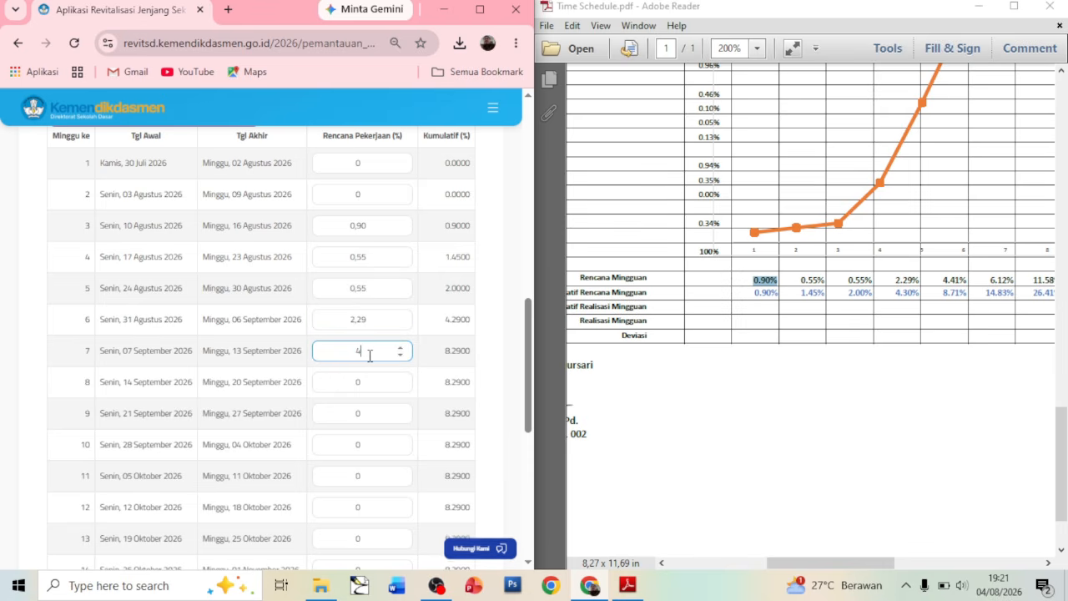
Set the Rencana Pekerjaan percentage to 6,12 for week 8 and 11,58 for week 9.
click(371, 383)
text(6,12)
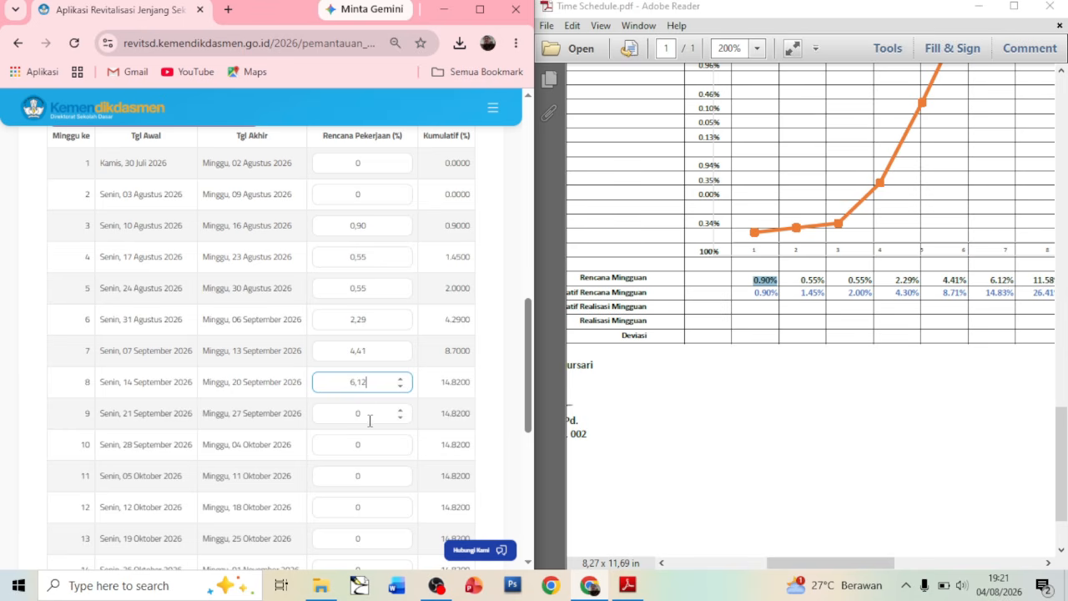
click(368, 411)
text(11)
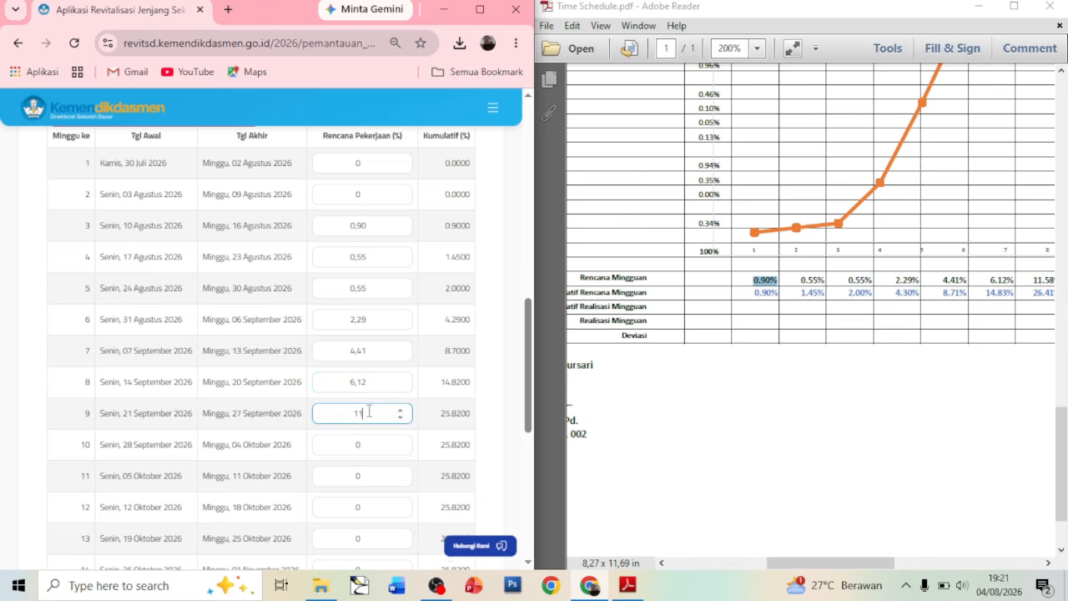
text(,58)
Set the Rencana Pekerjaan percentage to 12,98 for week 10 and 11,64 for week 11, following the PDF's remaining weekly values.
click(368, 444)
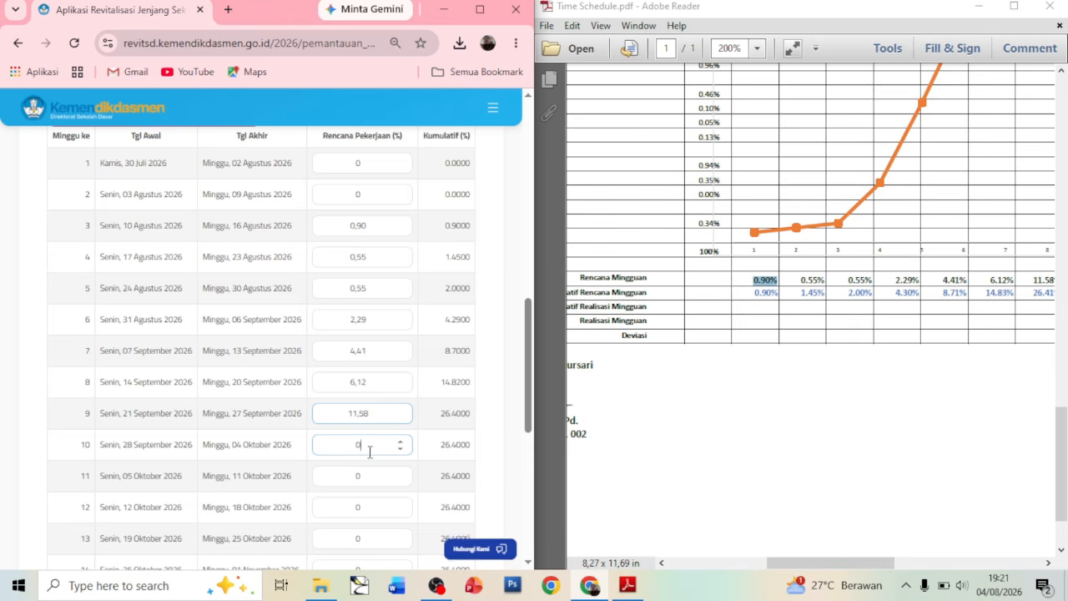
drag(843, 564, 975, 576)
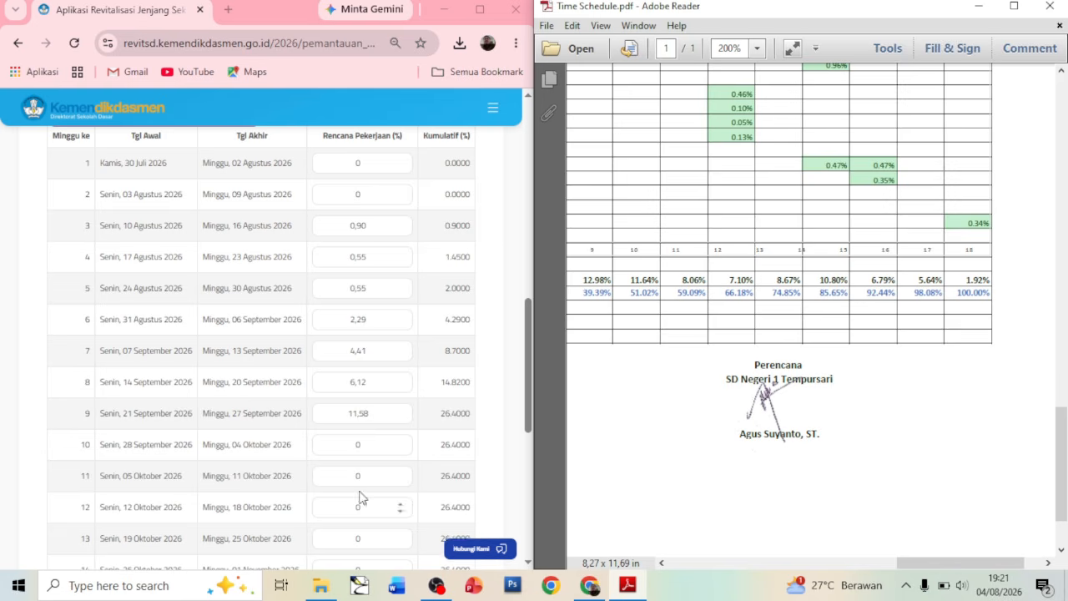
click(378, 443)
key(BackSpace)
text(12)
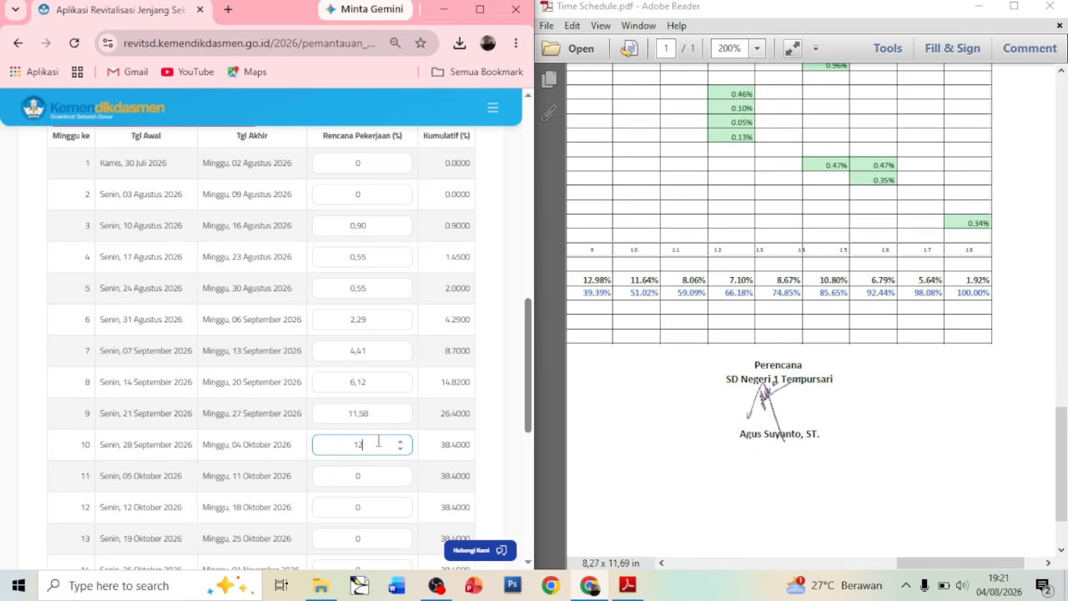
text(,98)
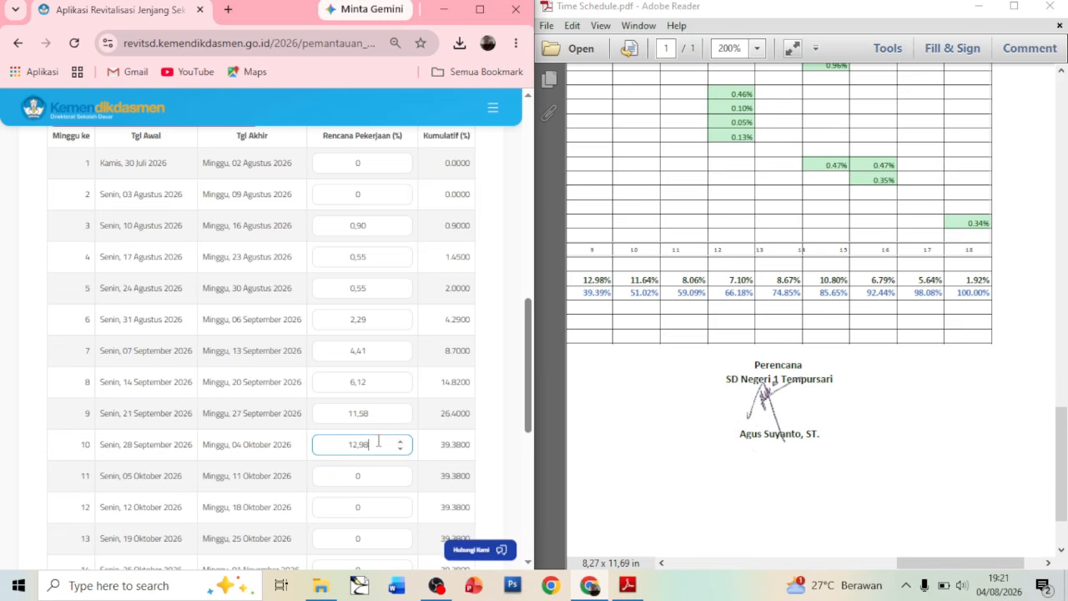
click(369, 478)
key(BackSpace)
text(11)
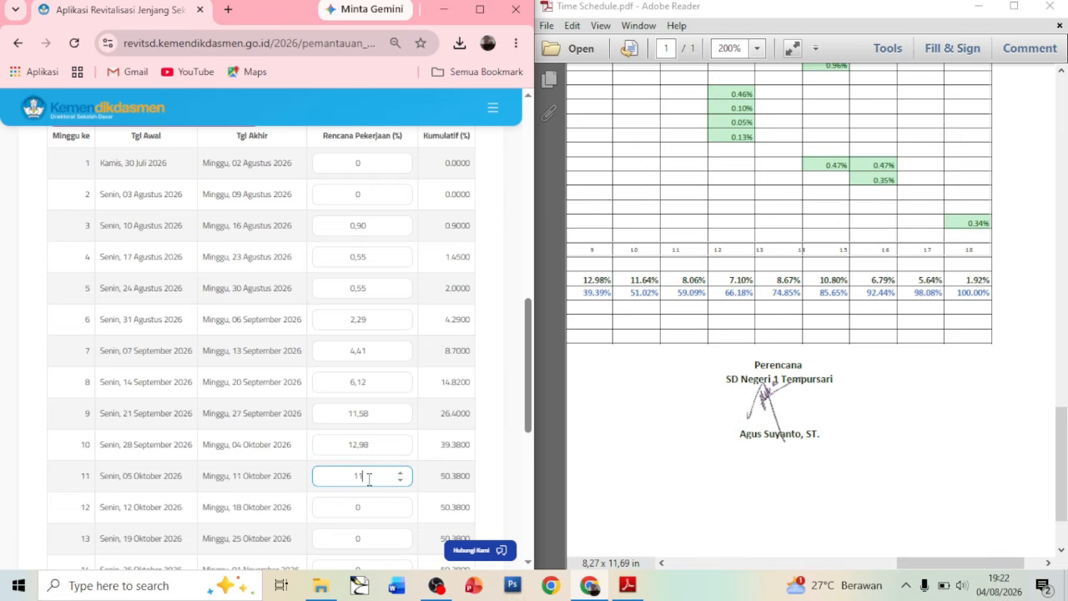
text(,64)
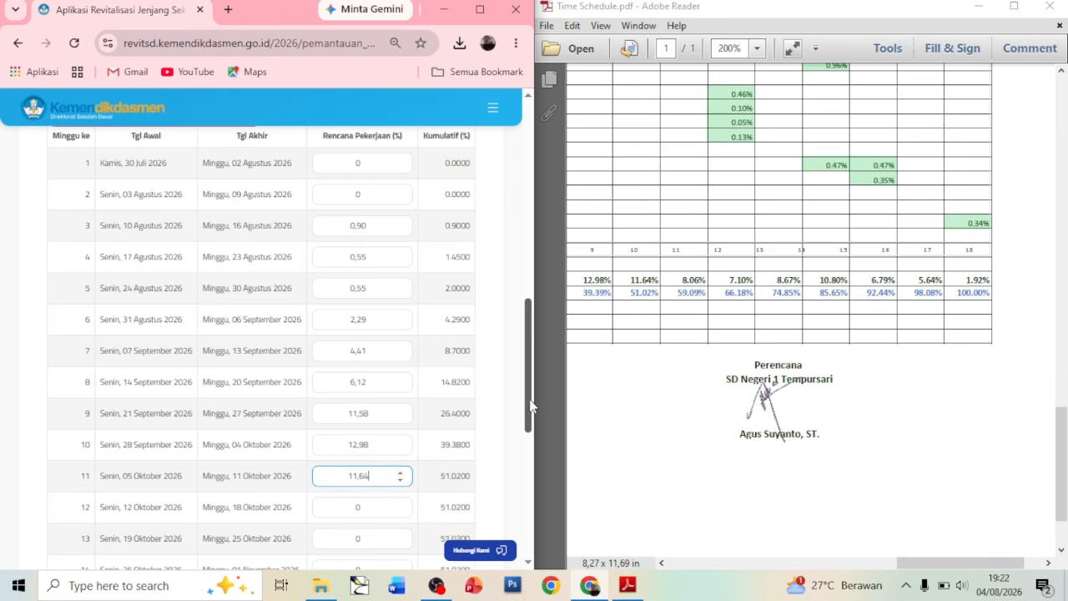
Set the Rencana Pekerjaan percentage to 8,06 for week 12 and 7,1 for week 13.
scroll(501, 417, down, 4)
click(384, 203)
key(BackSpace)
text(8,06)
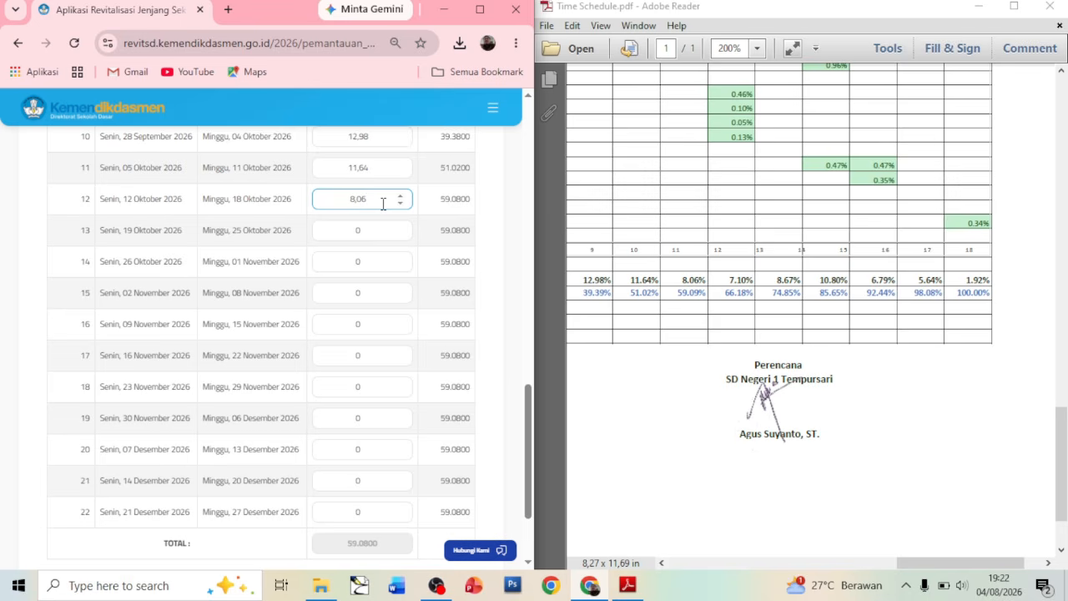
click(380, 234)
key(BackSpace)
text(7,1)
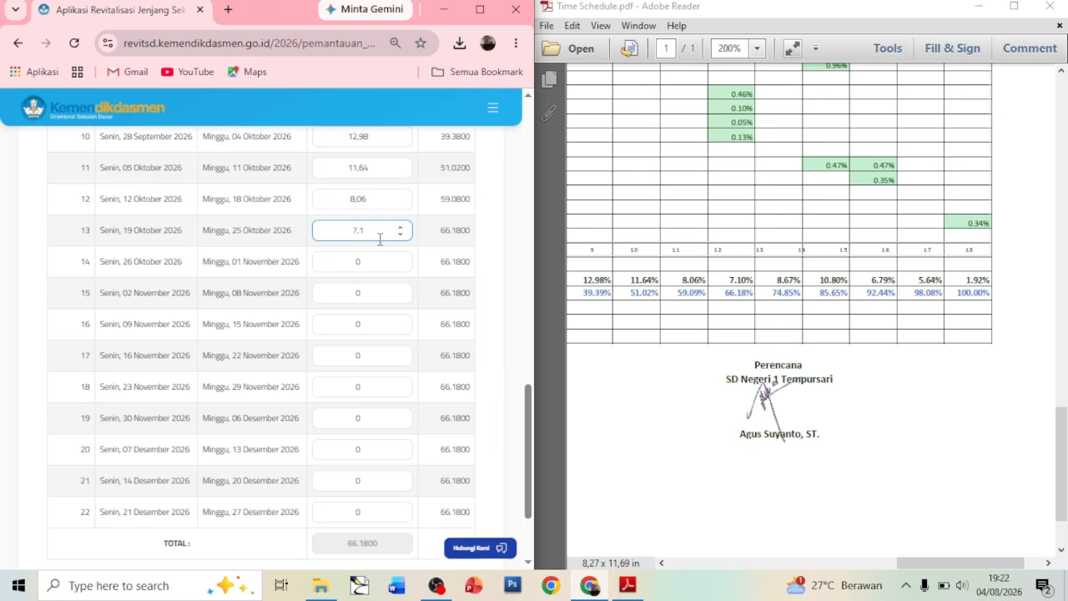
Set the Rencana Pekerjaan percentage to 8,67 for week 14 and 10,8 for week 15.
click(376, 262)
key(BackSpace)
text(8)
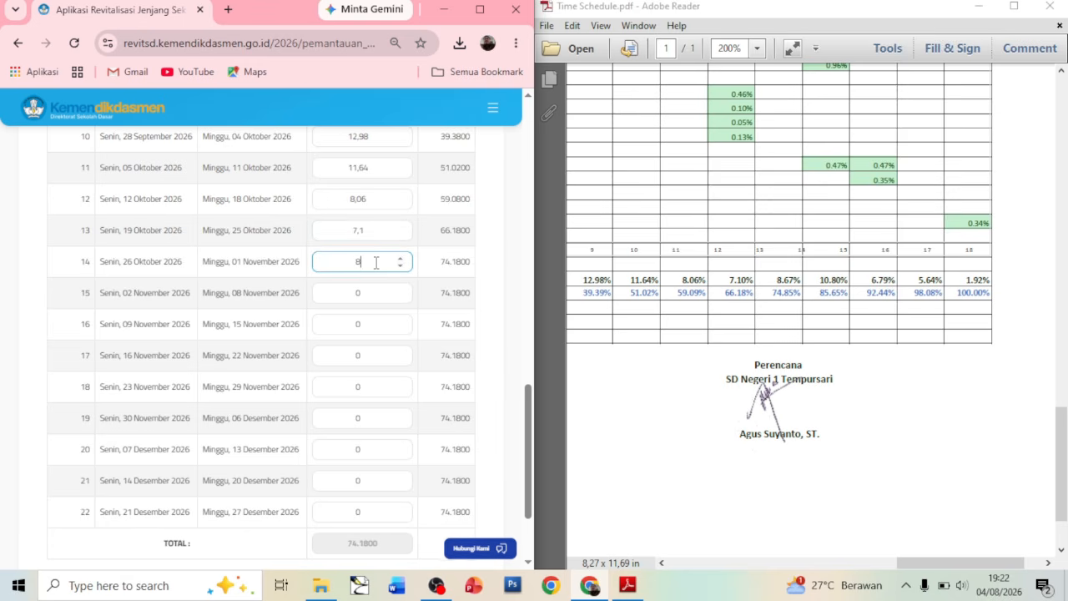
text(,67)
click(377, 293)
key(BackSpace)
text(10,8)
Set the Rencana Pekerjaan percentage to 6,79 for week 16 and 5,64 for week 17.
click(380, 324)
key(BackSpace)
text(6,79)
click(381, 355)
key(BackSpace)
text(5,64)
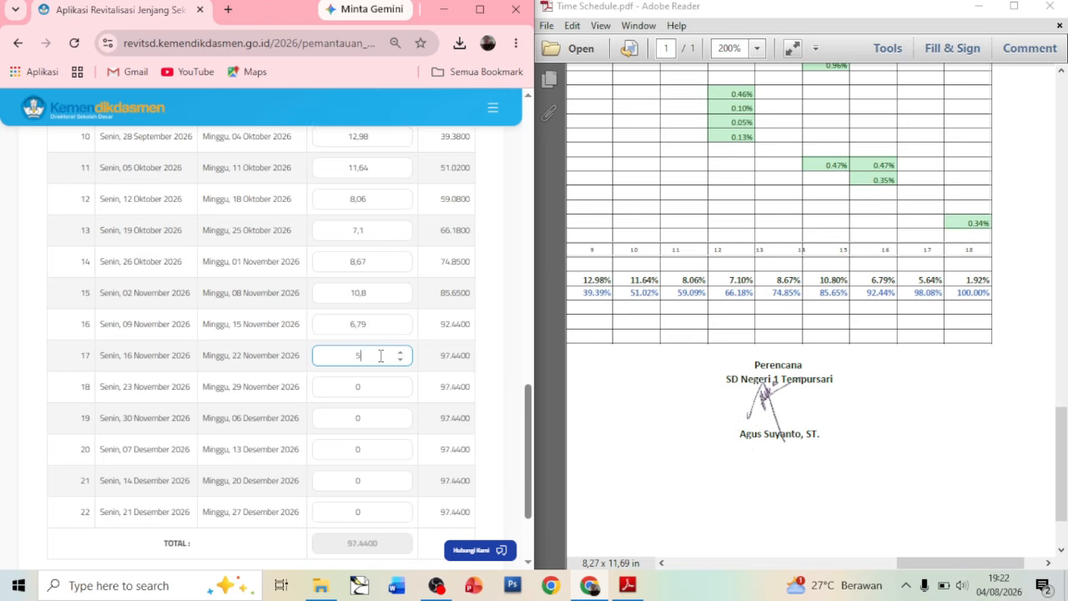
Set the Rencana Pekerjaan percentage to 1,92 for week 18 and save the plan weights.
click(376, 387)
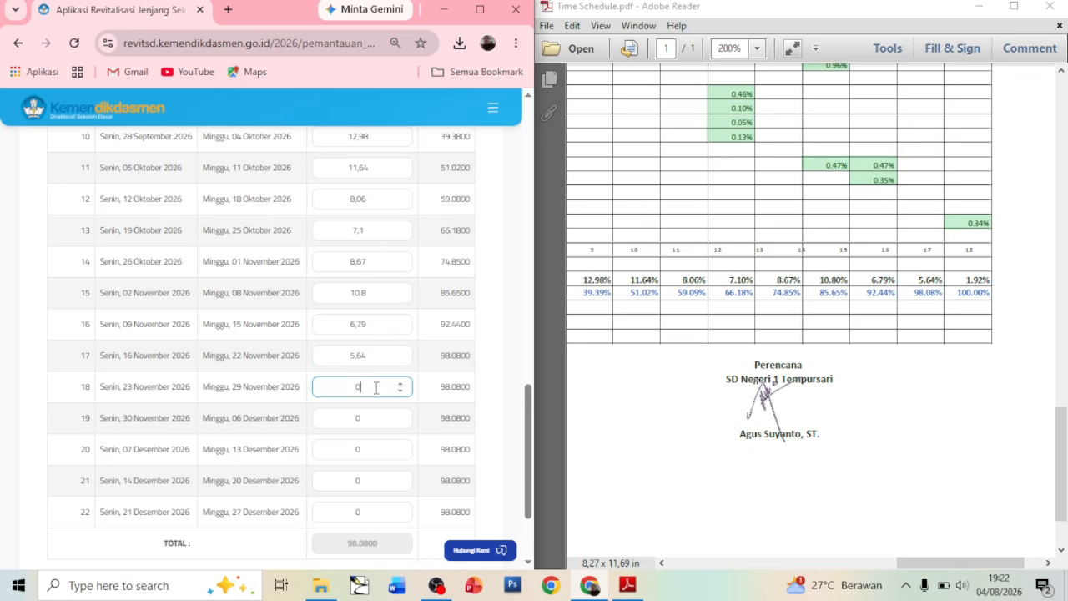
key(BackSpace)
text(1,92)
scroll(528, 449, down, 3)
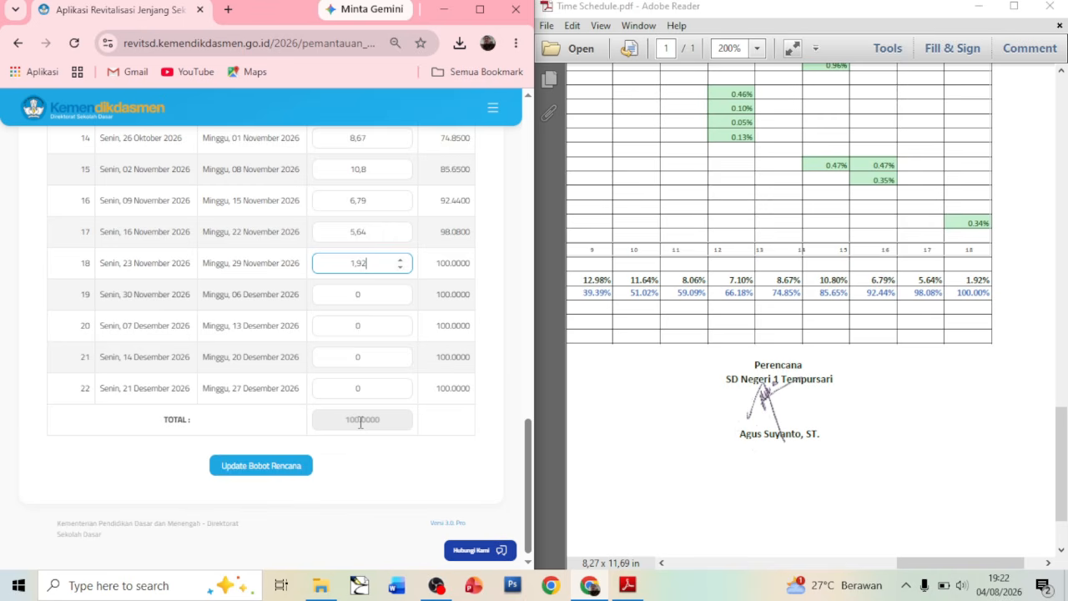
click(261, 465)
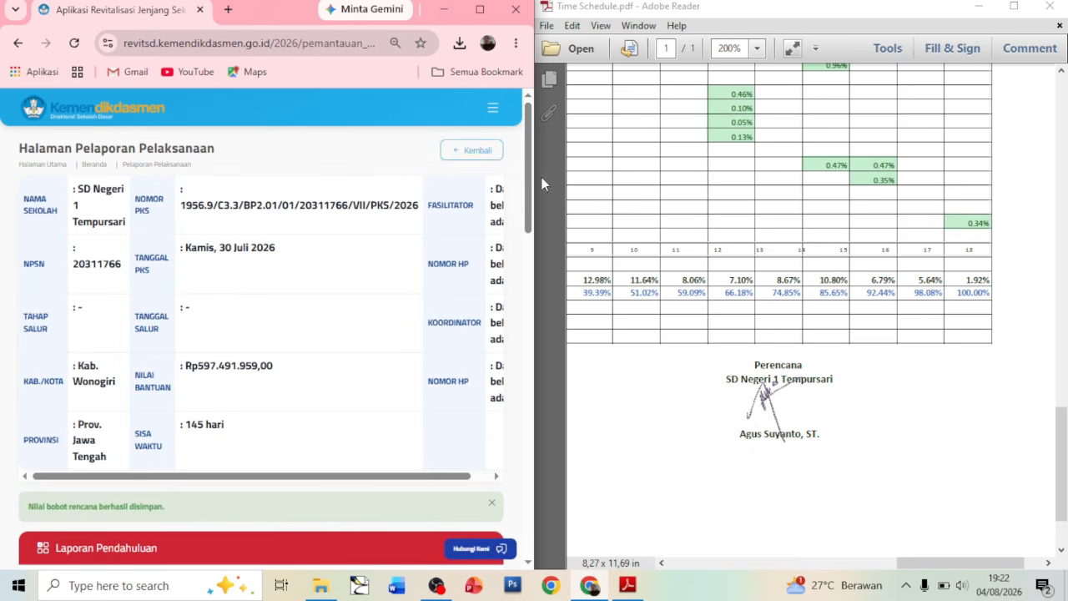
Set the Rencana Pekerjaan percentage for week 3 to 0,9 and save the plan weights again.
drag(528, 197, 535, 523)
click(368, 293)
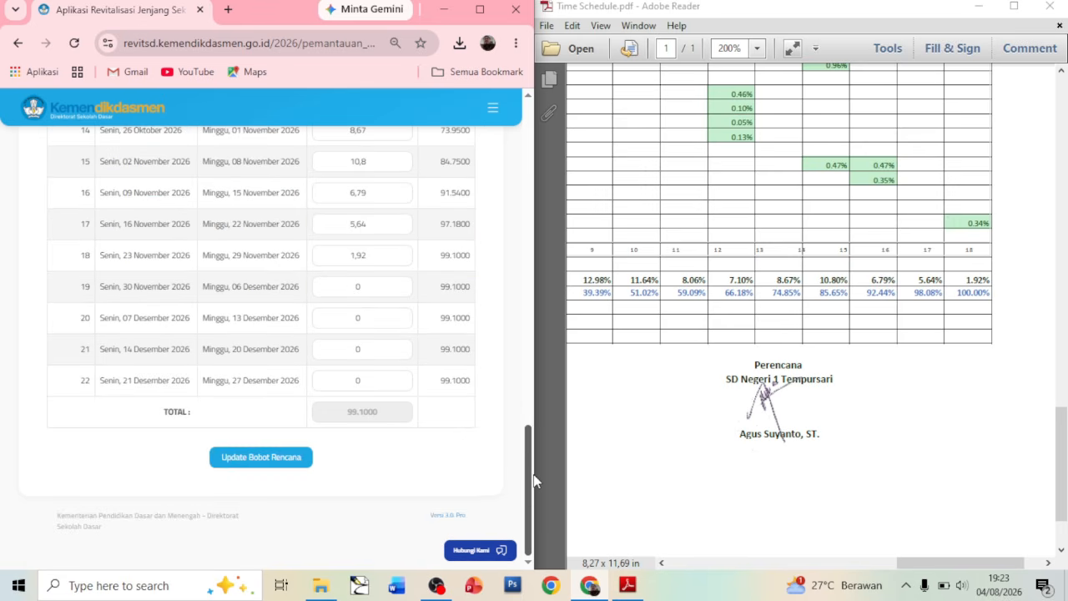
drag(531, 476, 531, 338)
text(0,9)
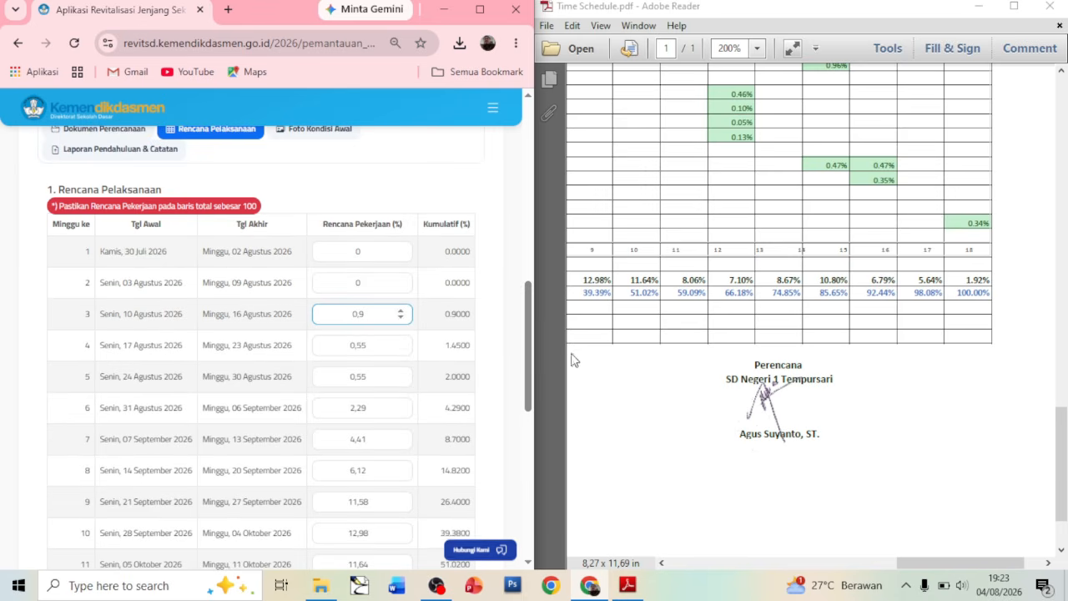
scroll(281, 460, down, 10)
click(281, 460)
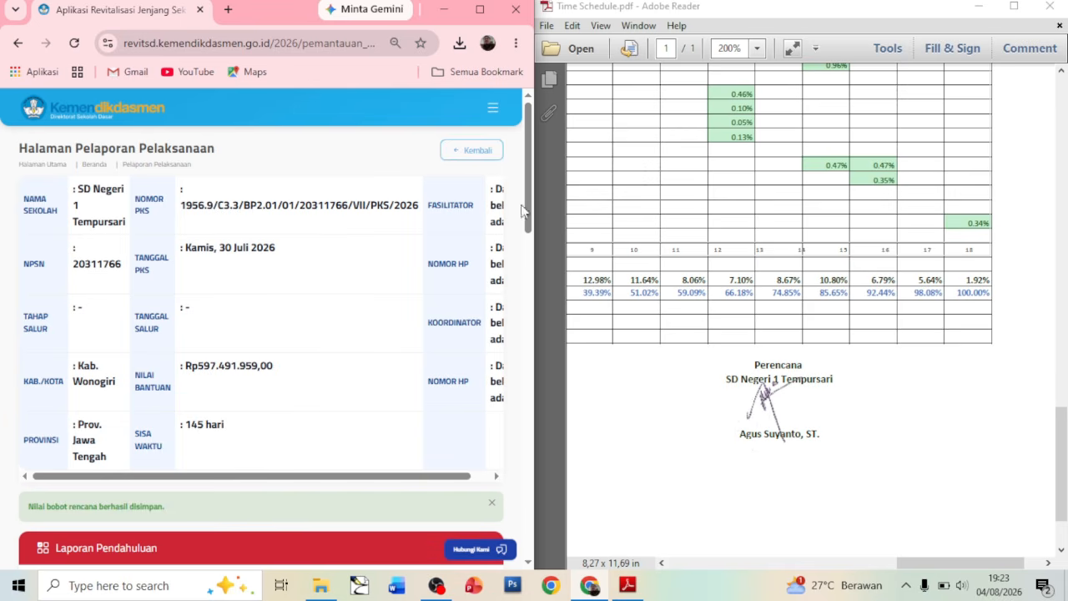
Check the saved Rencana Pelaksanaan table against the Time Schedule PDF's month columns and its Rencana Mingguan row.
drag(531, 220, 536, 541)
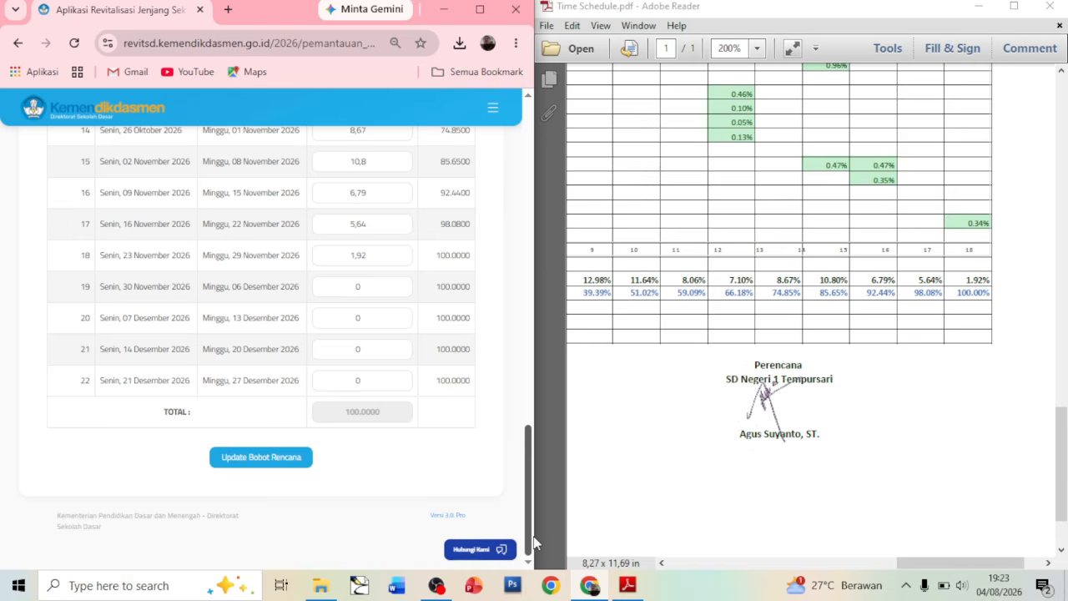
drag(535, 543, 507, 403)
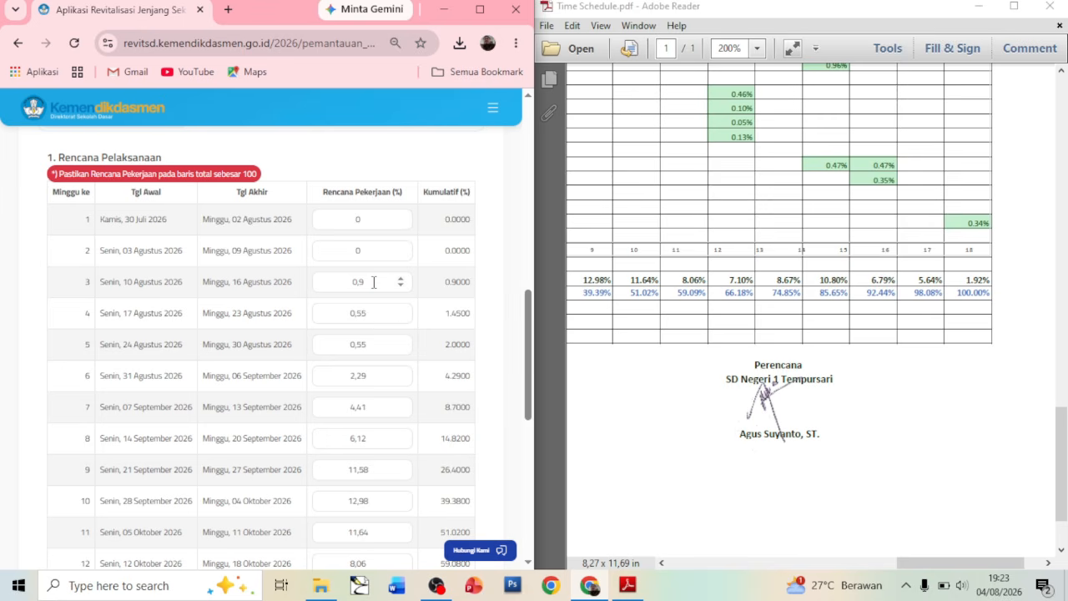
drag(529, 344, 529, 357)
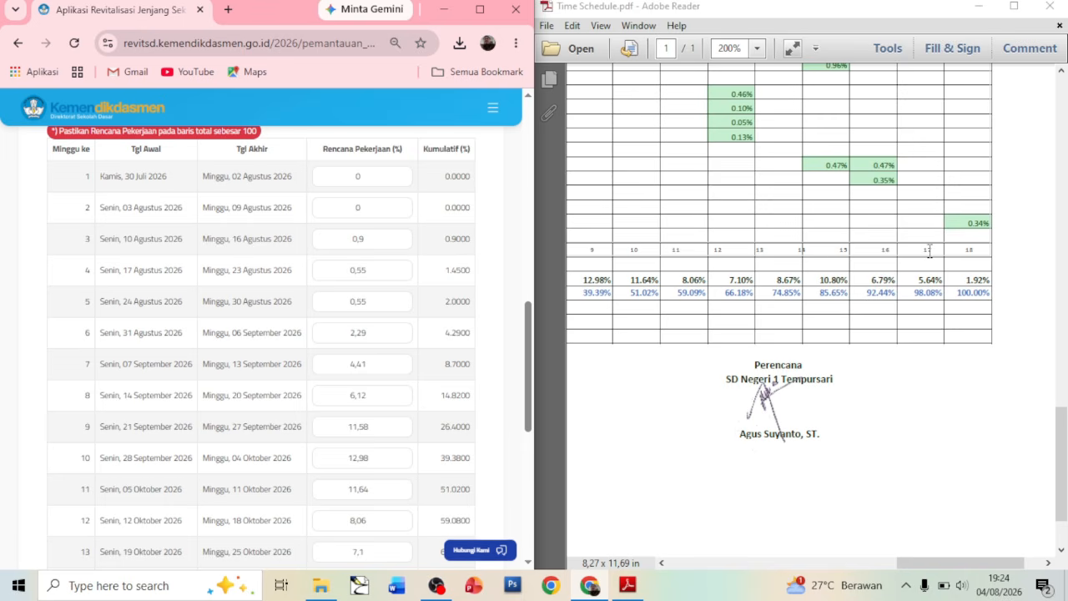
drag(980, 559, 883, 561)
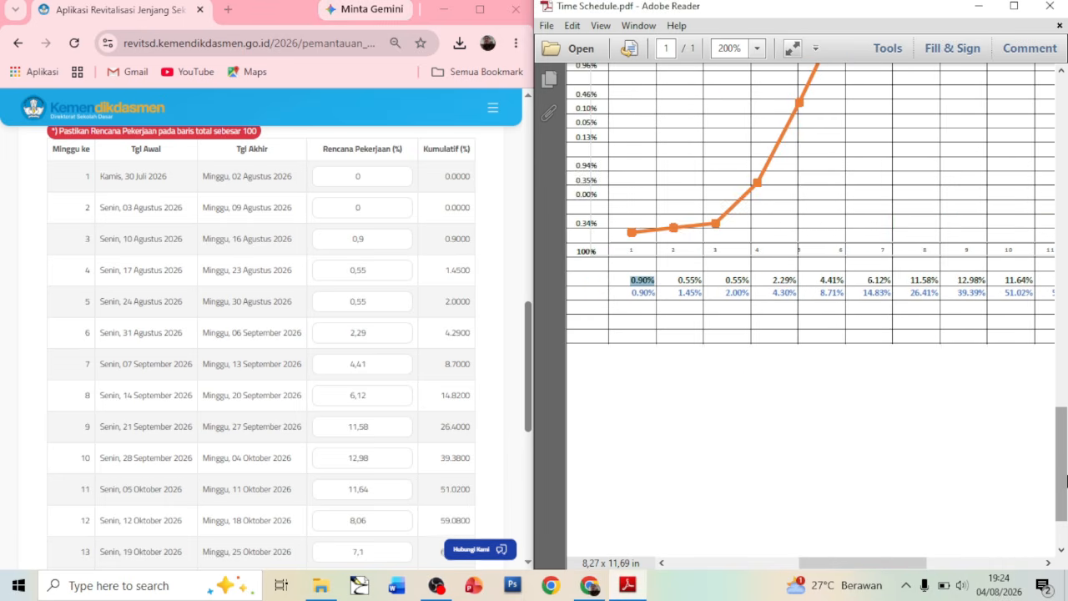
drag(1065, 481, 1039, 175)
drag(900, 571, 860, 557)
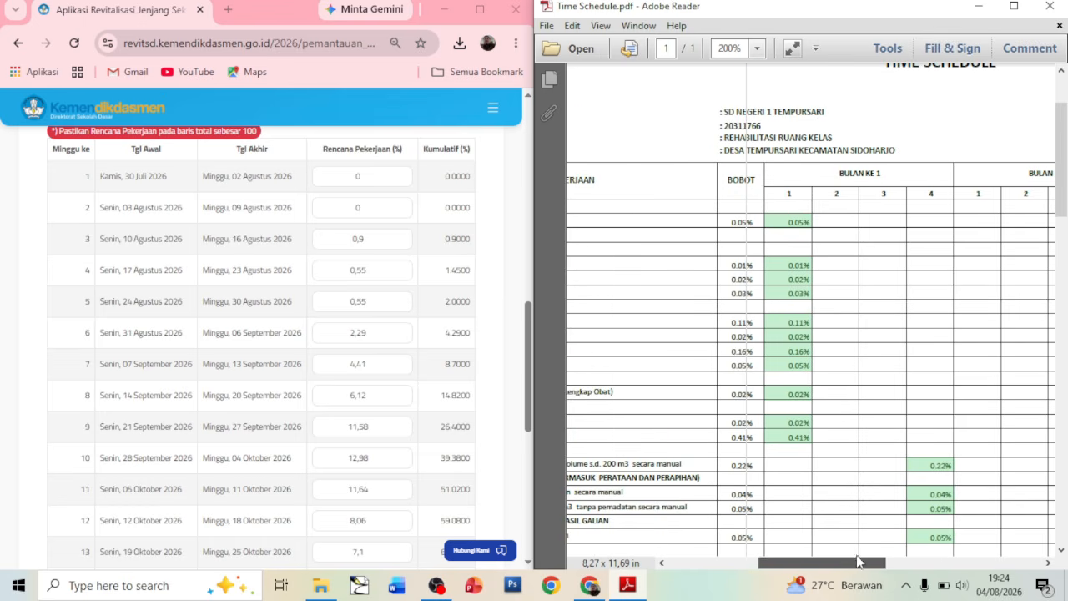
click(531, 361)
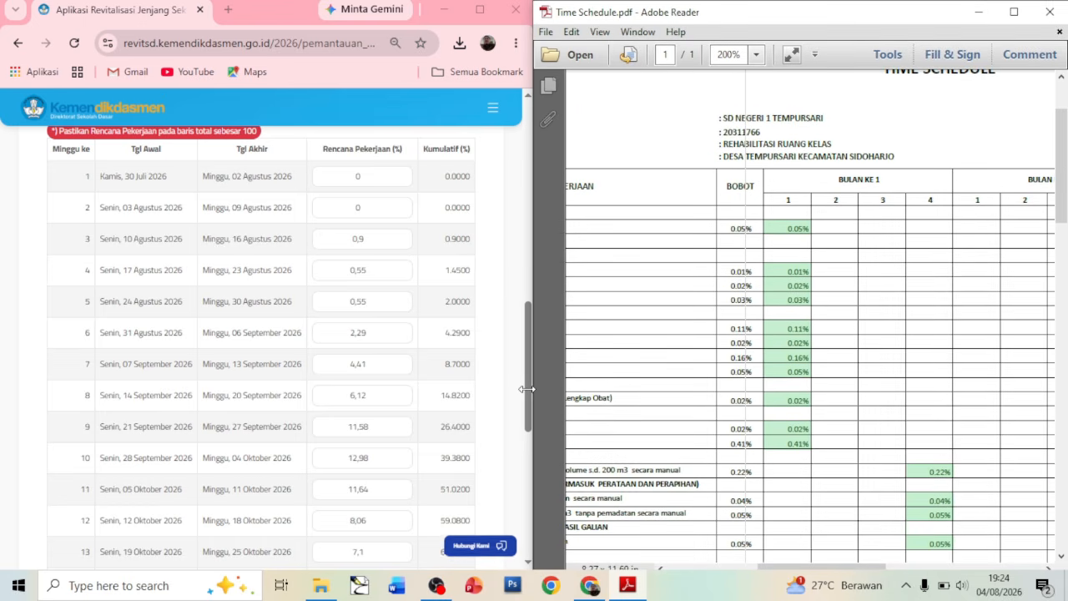
drag(526, 389, 505, 342)
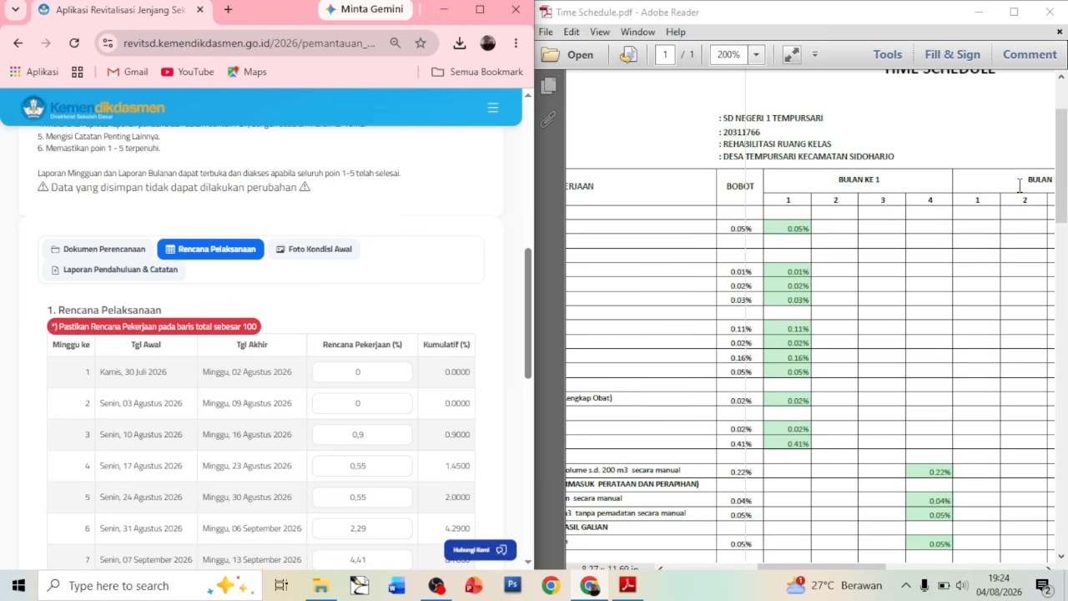
drag(1062, 174, 1065, 444)
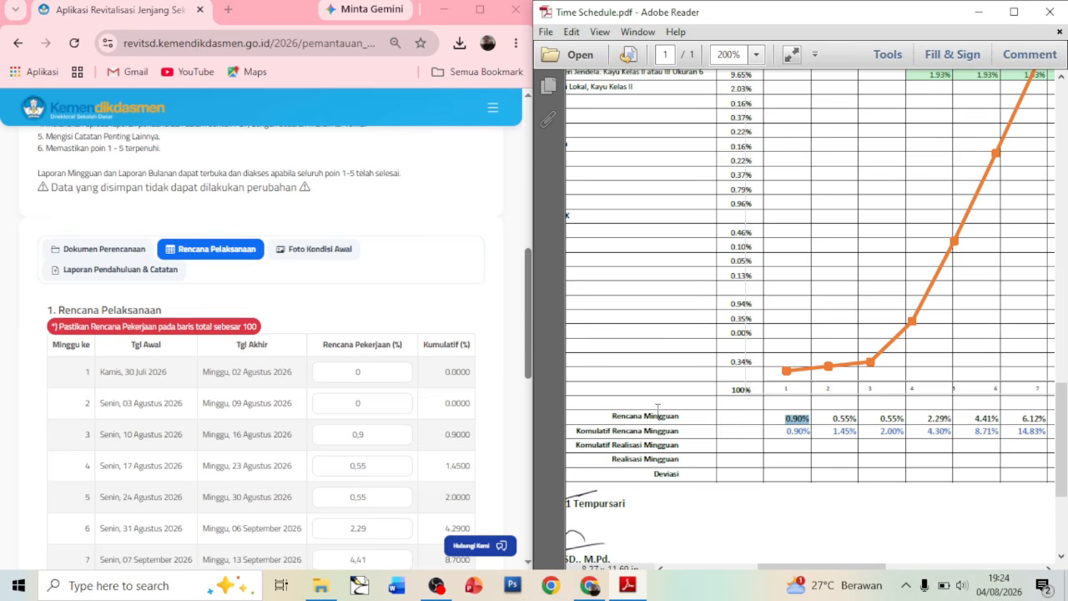
drag(612, 415, 684, 419)
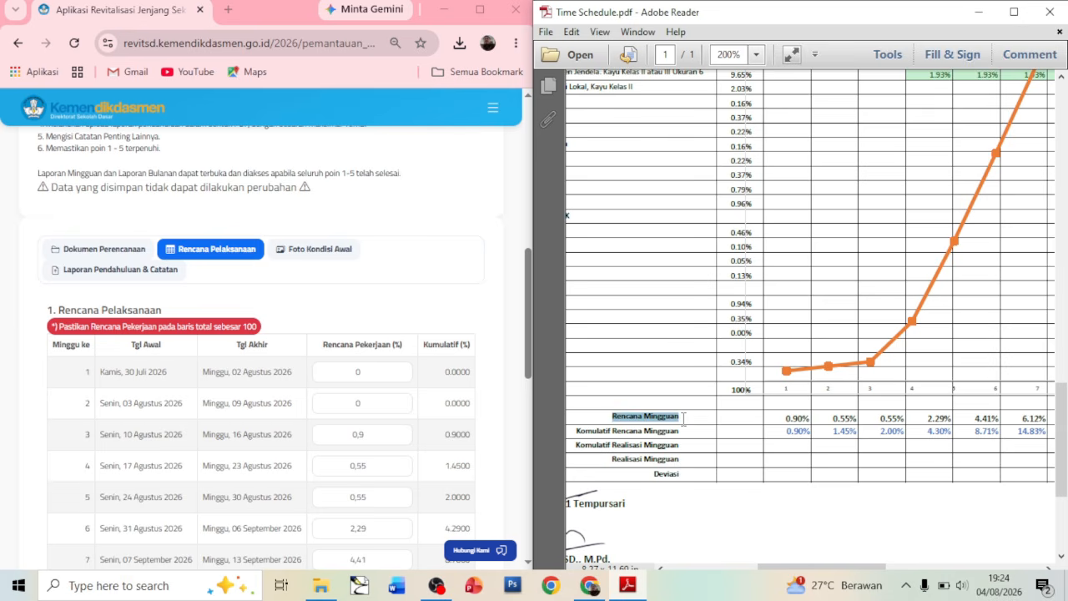
Review the week dates, Rencana Pekerjaan and Kumulatif values through the total row, alongside the PDF's weekly plan rows.
drag(526, 331, 529, 382)
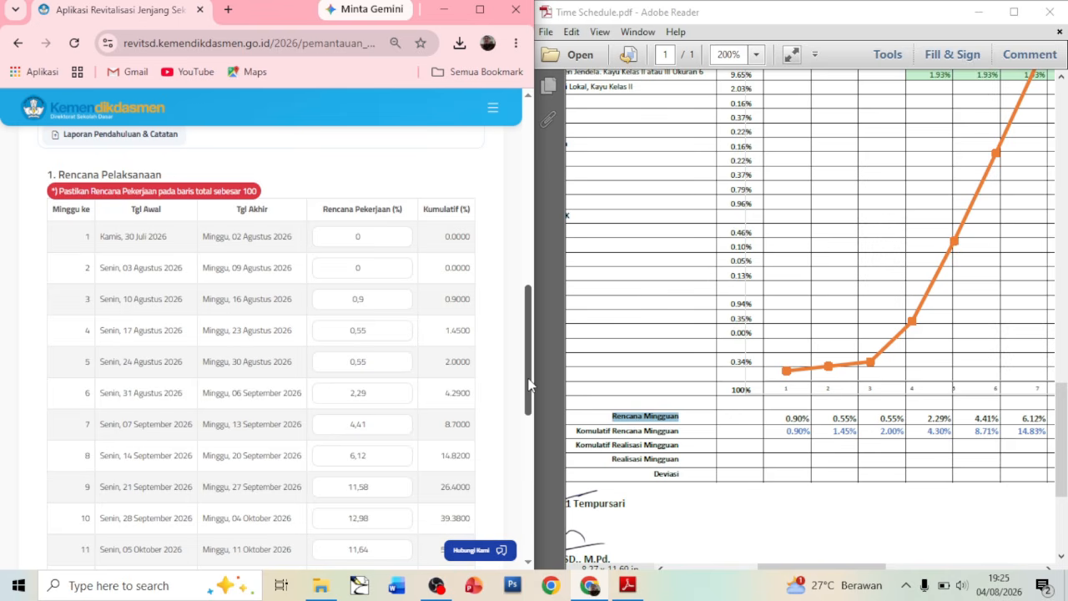
drag(529, 384, 529, 401)
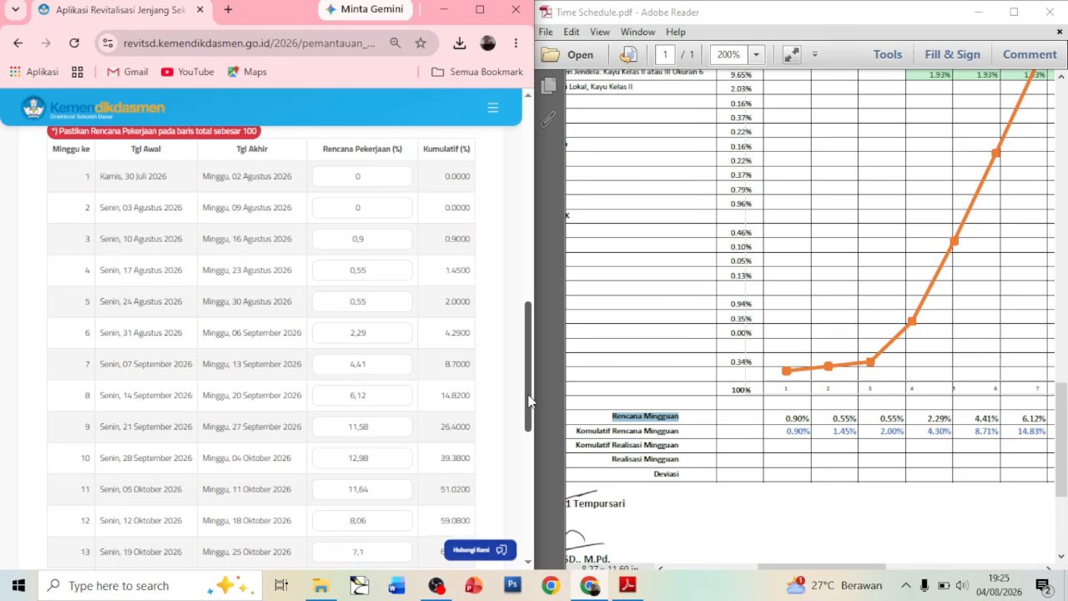
drag(528, 401, 514, 440)
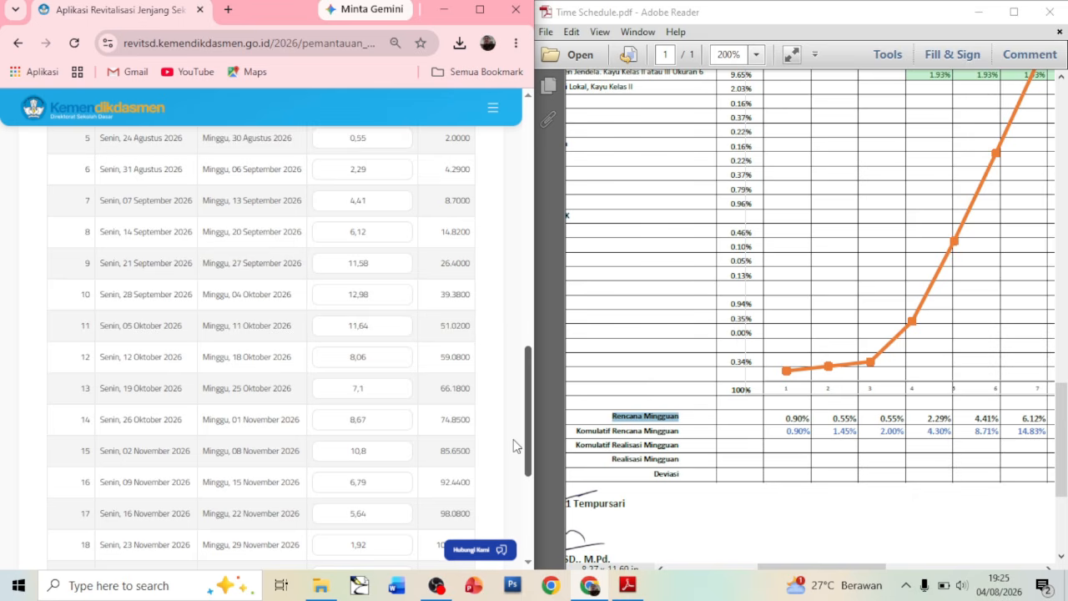
drag(514, 440, 513, 441)
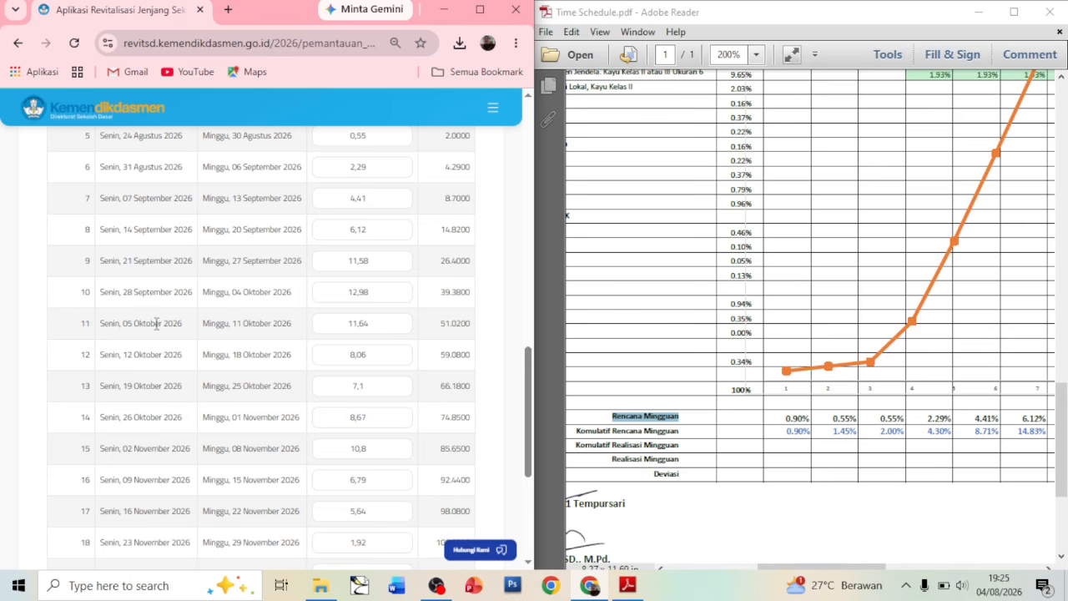
drag(526, 426, 527, 380)
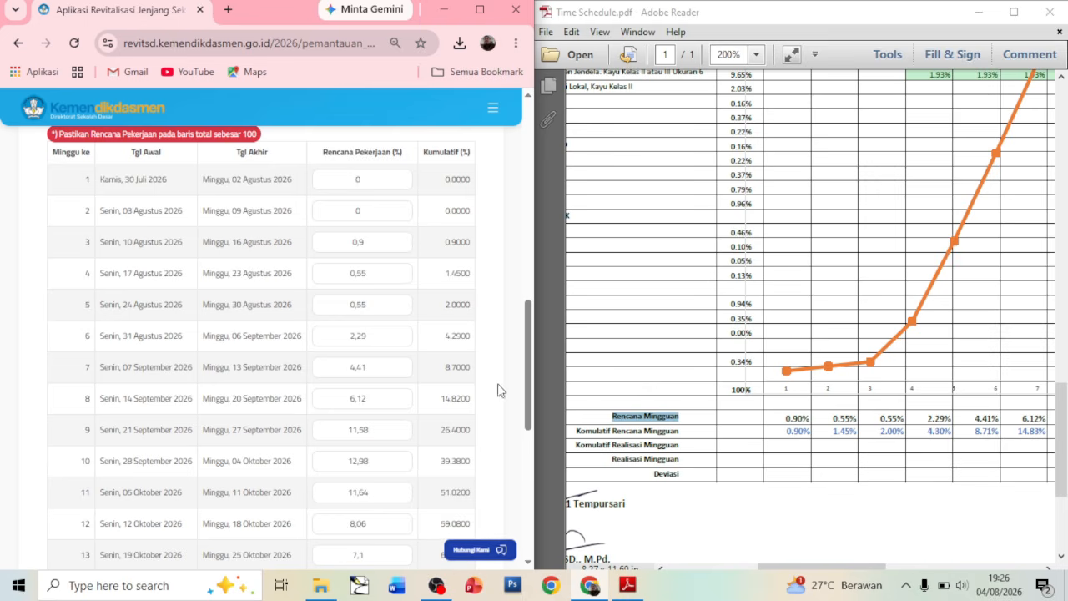
drag(532, 397, 532, 359)
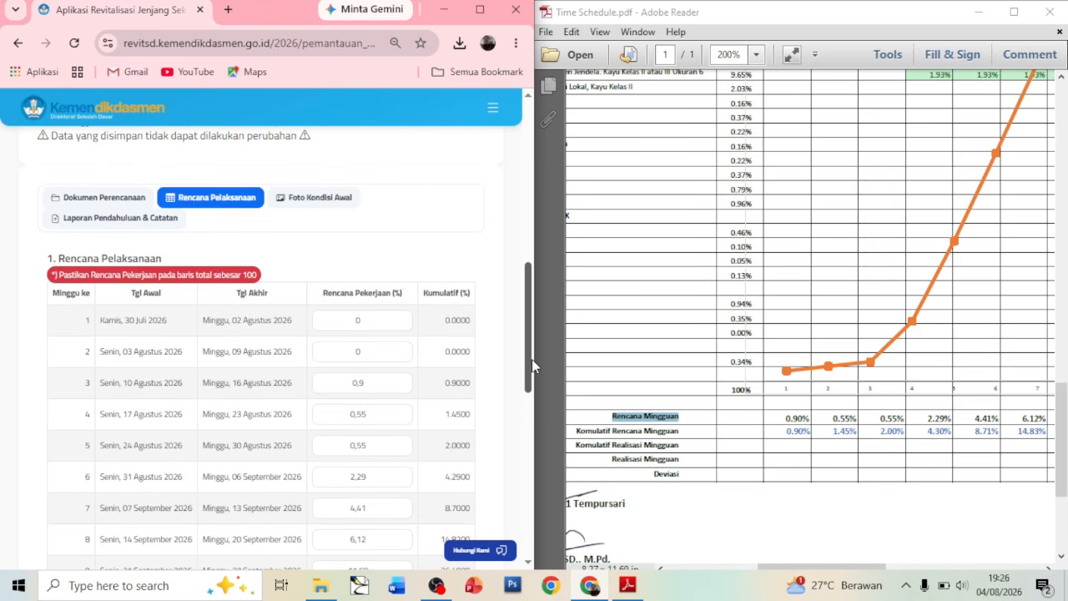
drag(532, 359, 530, 485)
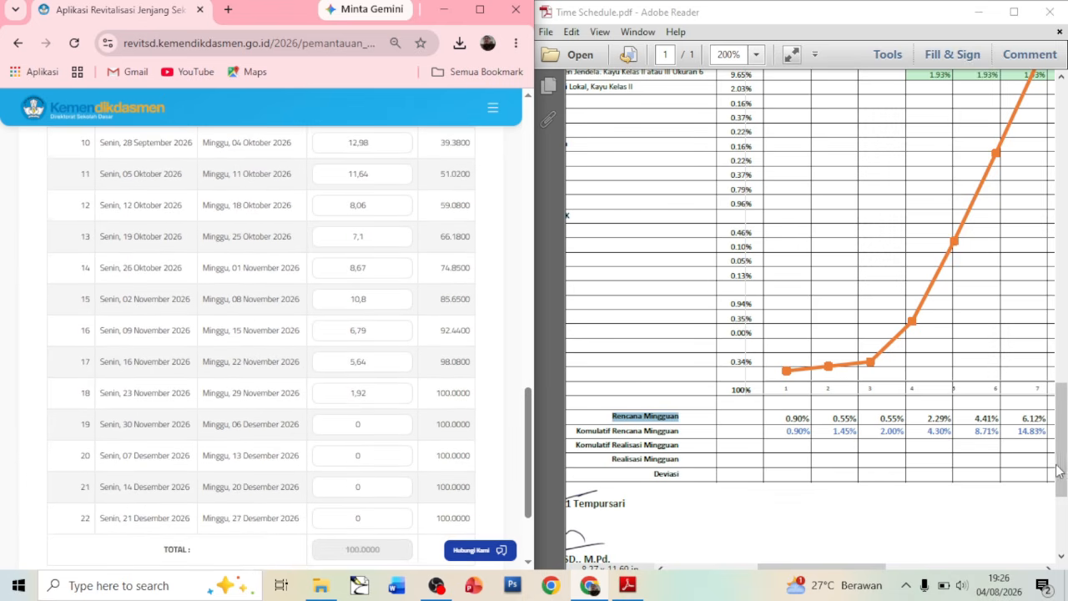
mouse_move(1062, 474)
mouse_down()
mouse_move(1058, 179)
mouse_move(1058, 488)
mouse_up()
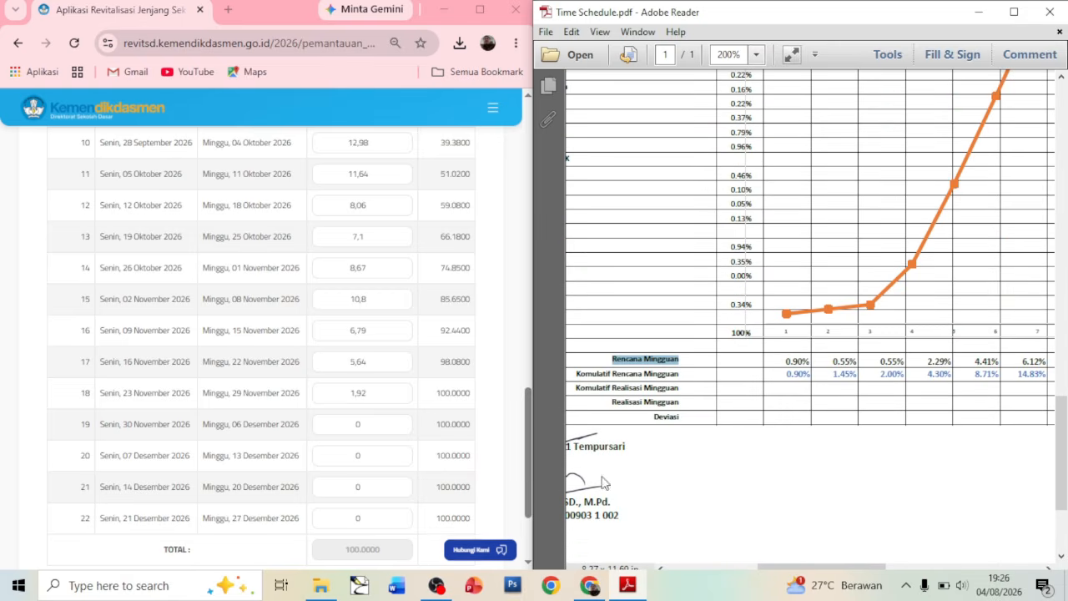